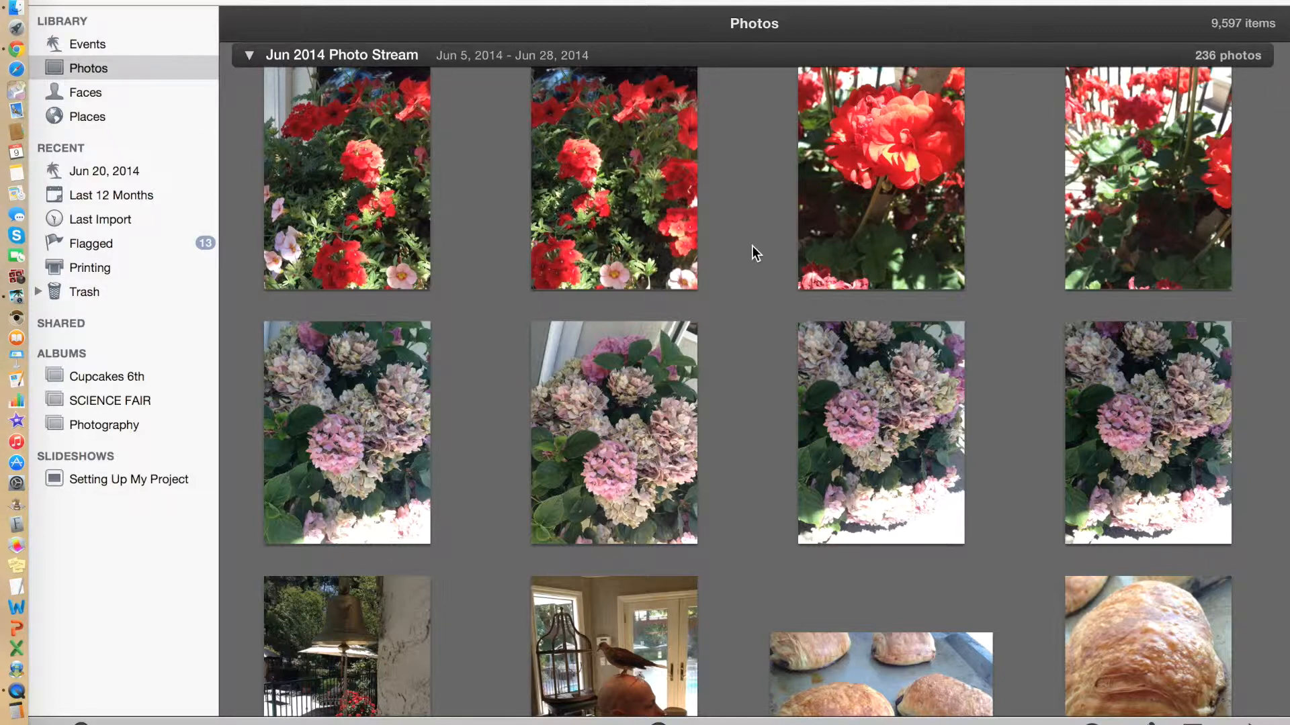
Create a new empty slideshow from the photo library.
{"action": "scroll", "coordinate": [753, 247], "scroll_direction": "up", "scroll_amount": 2}
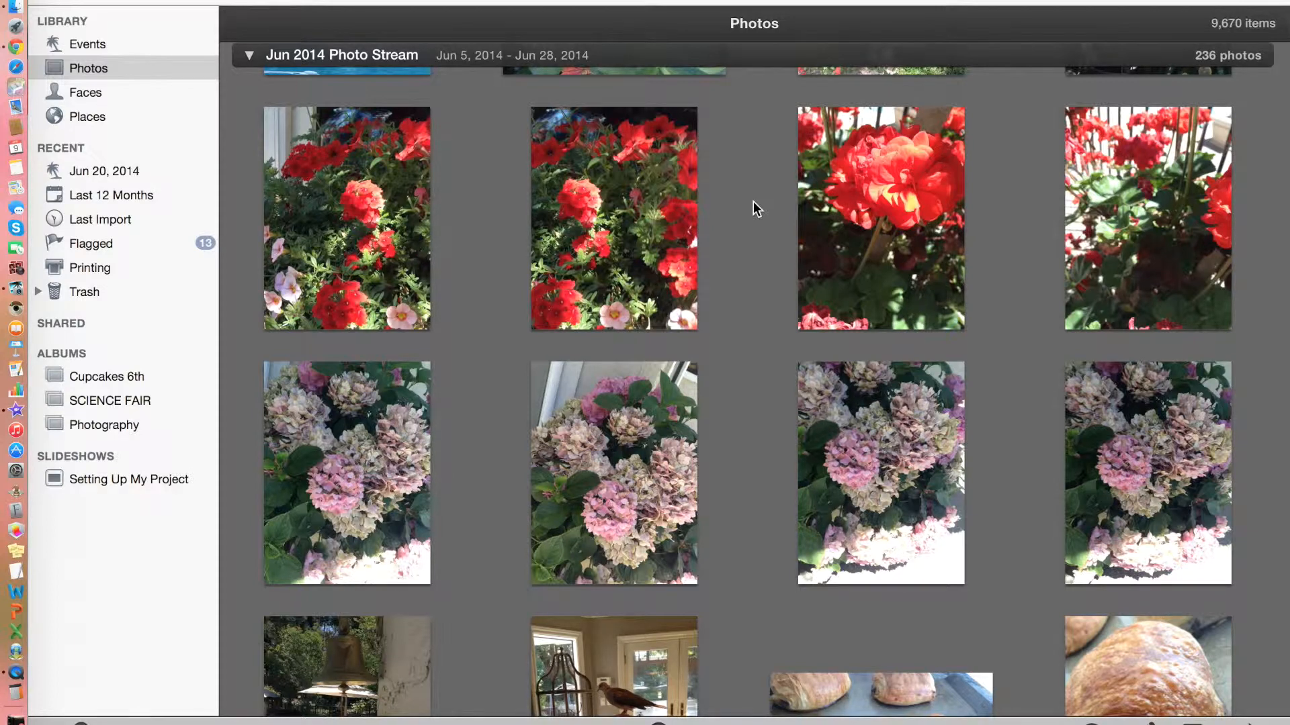
{"action": "left_click", "coordinate": [753, 201]}
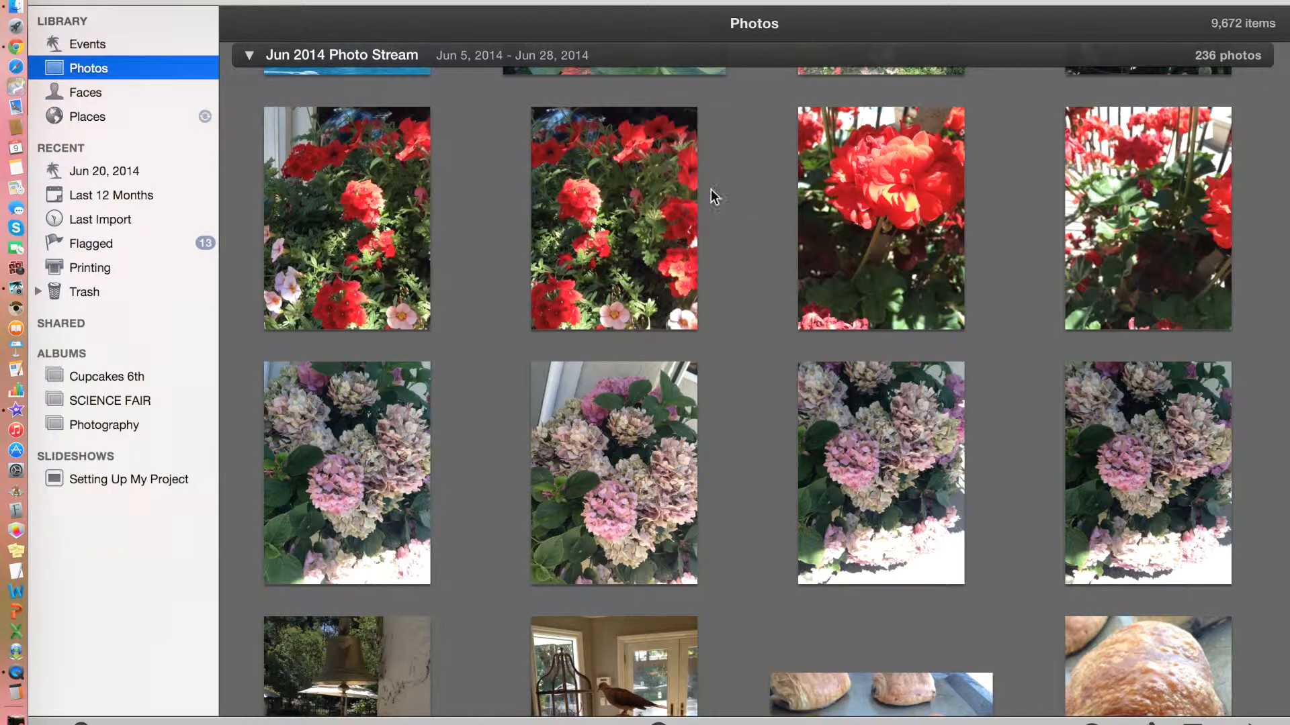
{"action": "left_click", "coordinate": [126, 1]}
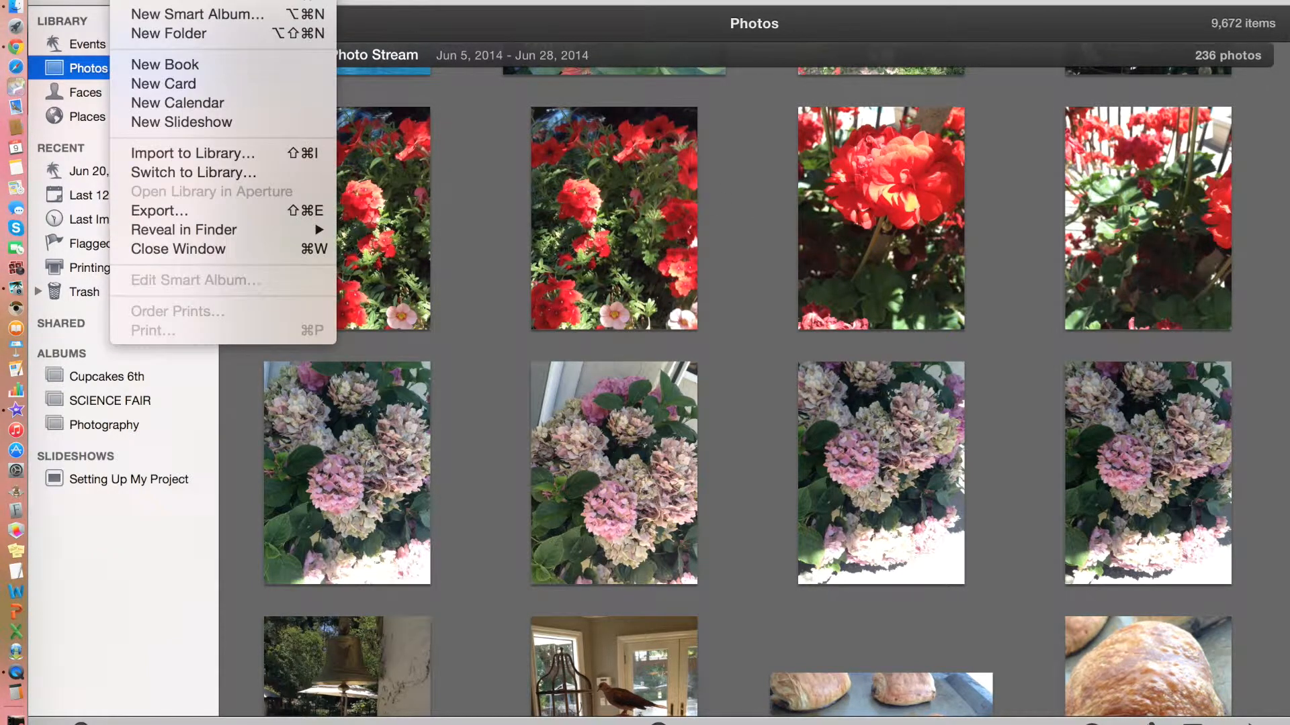
{"action": "left_click", "coordinate": [240, 120]}
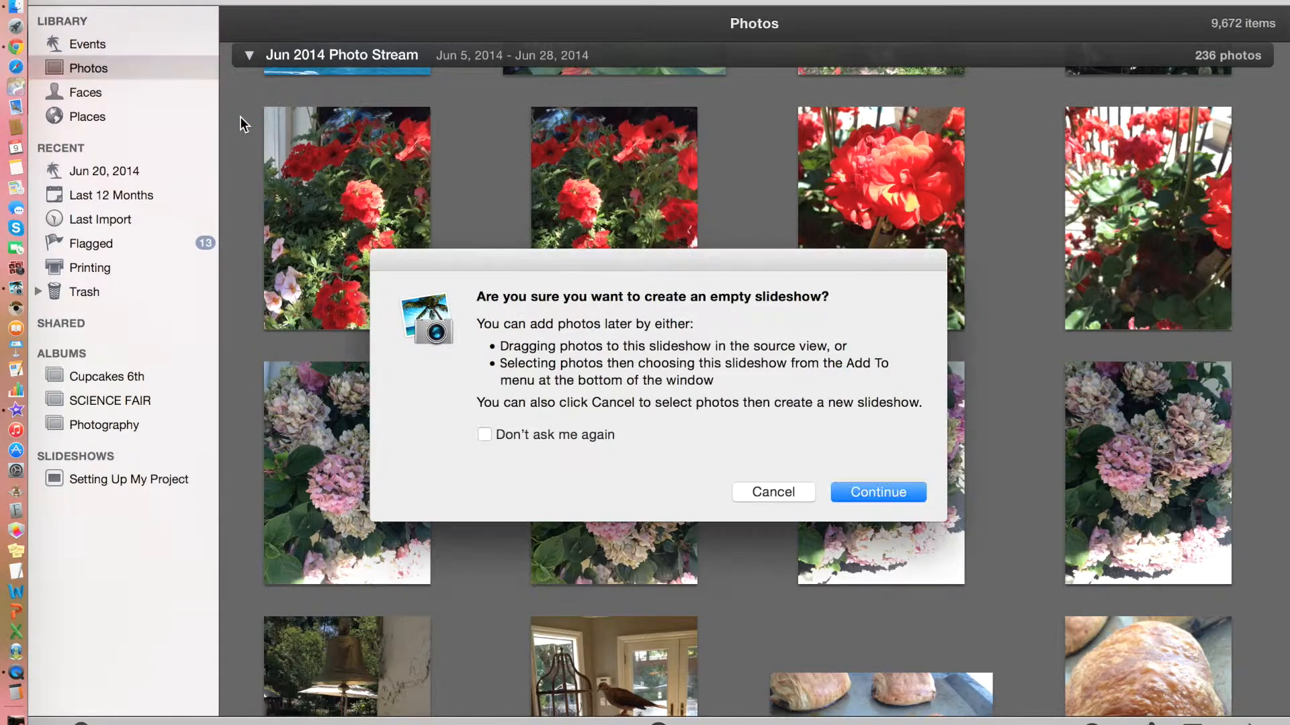
{"action": "left_click", "coordinate": [883, 481]}
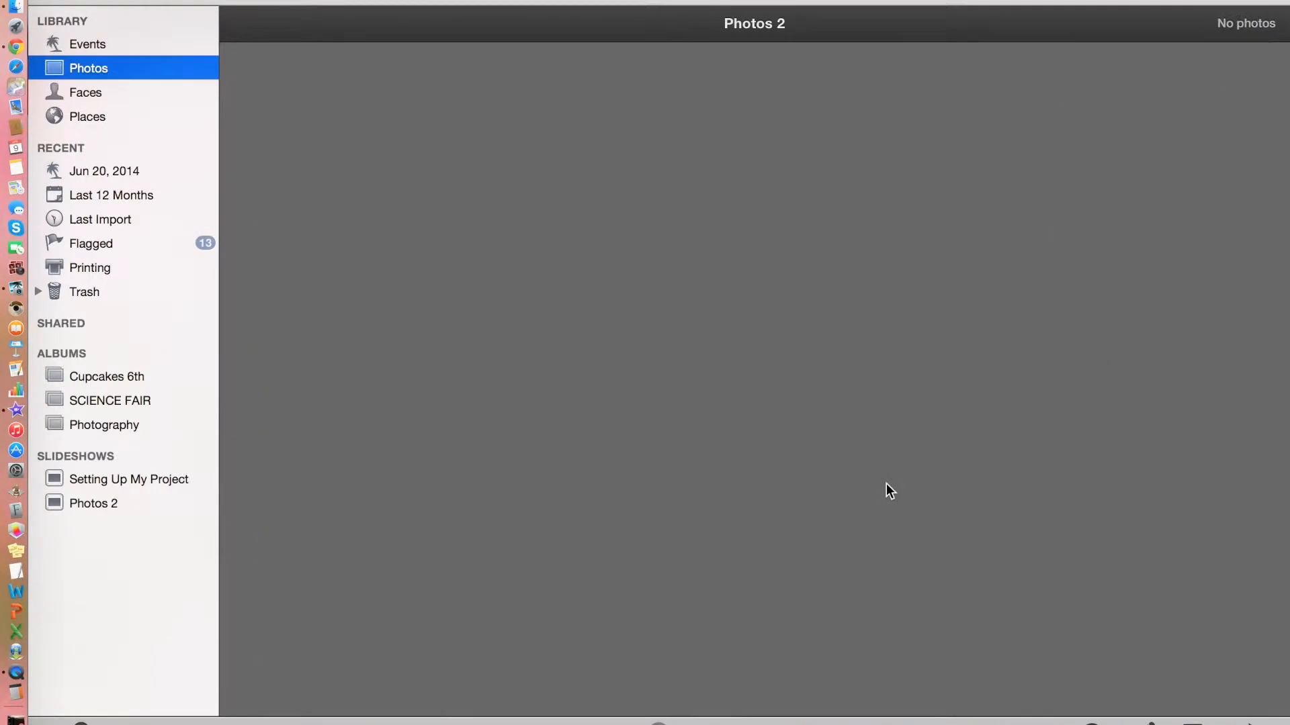
Name the new slideshow with the student's name followed by '7A Tech Scoop'.
{"action": "key", "text": "BackSpace"}
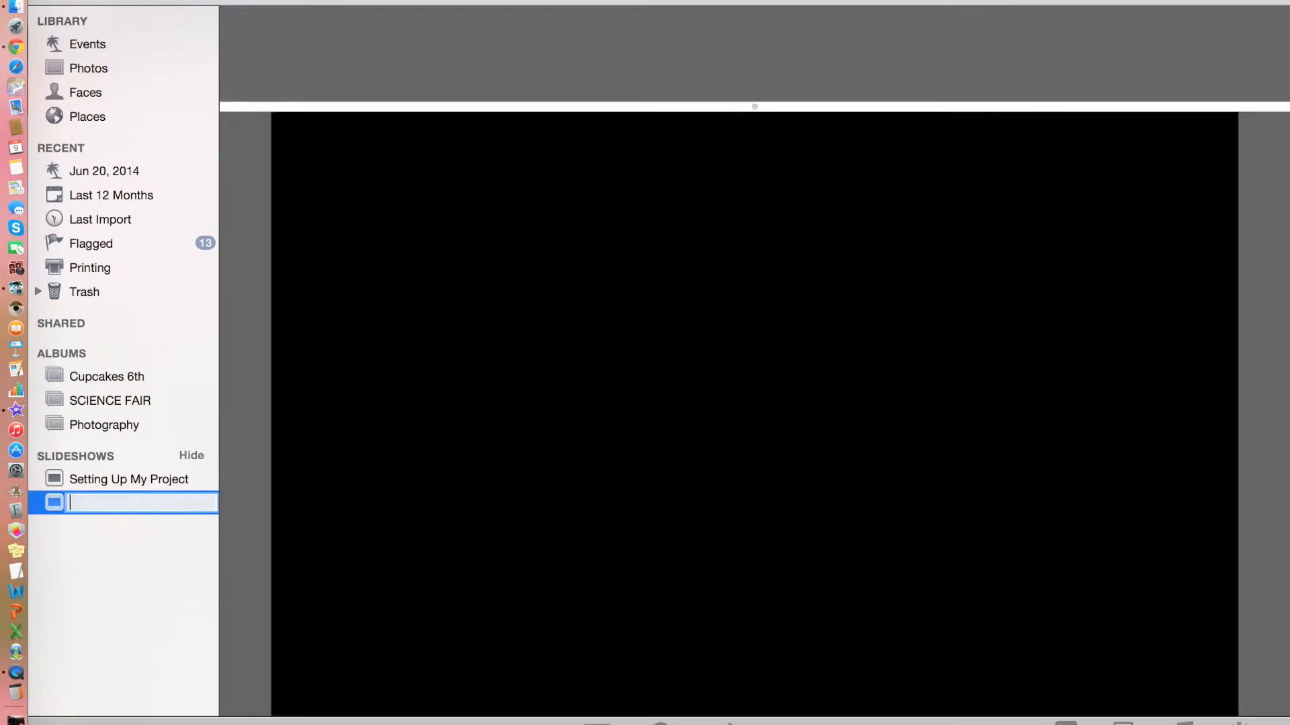
{"action": "type", "text": "GRobinson 7"}
{"action": "type", "text": "A Tech "}
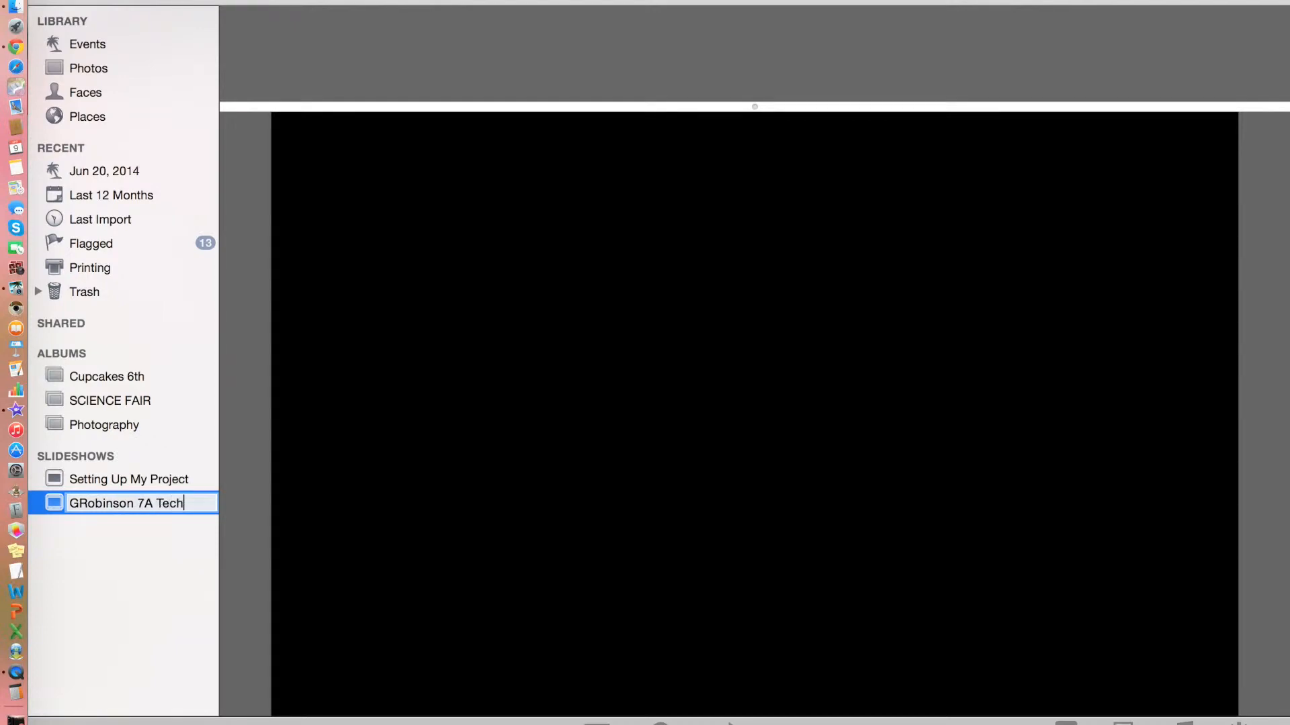
{"action": "type", "text": "Scoop"}
{"action": "key", "text": "Return"}
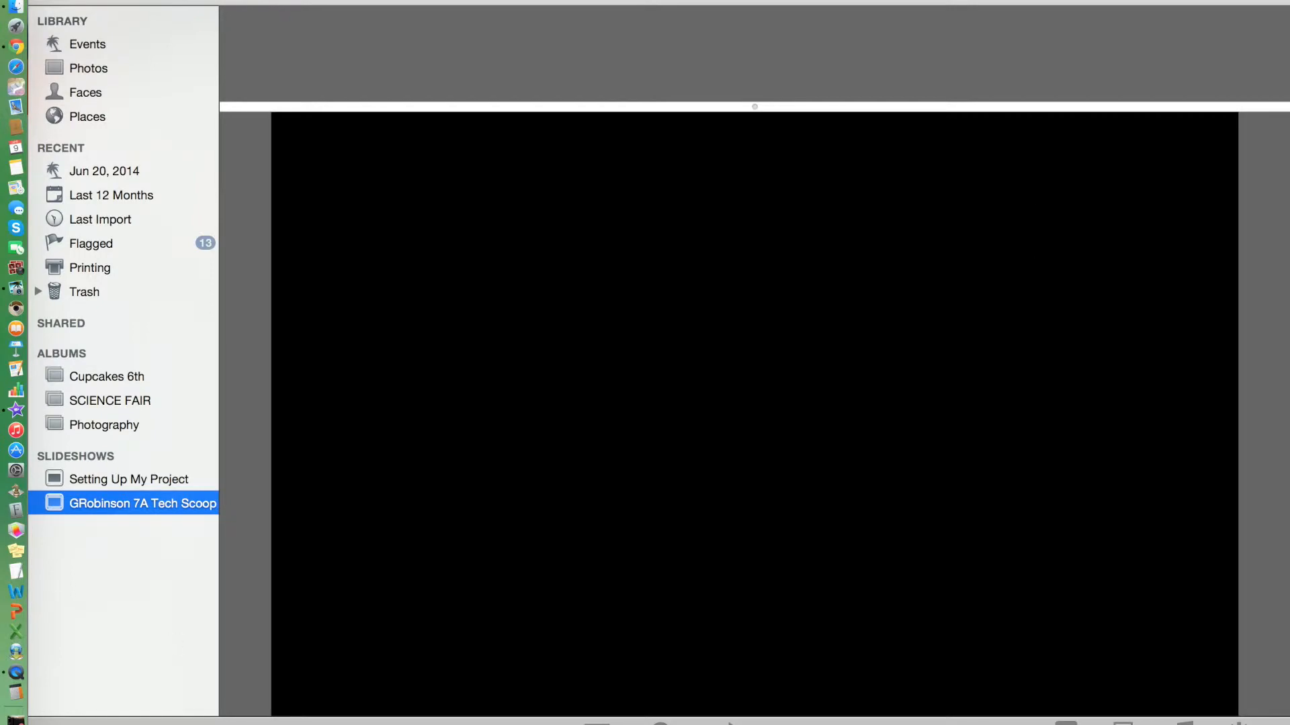
Return to the Photos library and drag the first red-flower photo onto the new slideshow.
{"action": "key", "text": "ctrl+Up"}
{"action": "left_click", "coordinate": [482, 570]}
{"action": "left_click", "coordinate": [115, 65]}
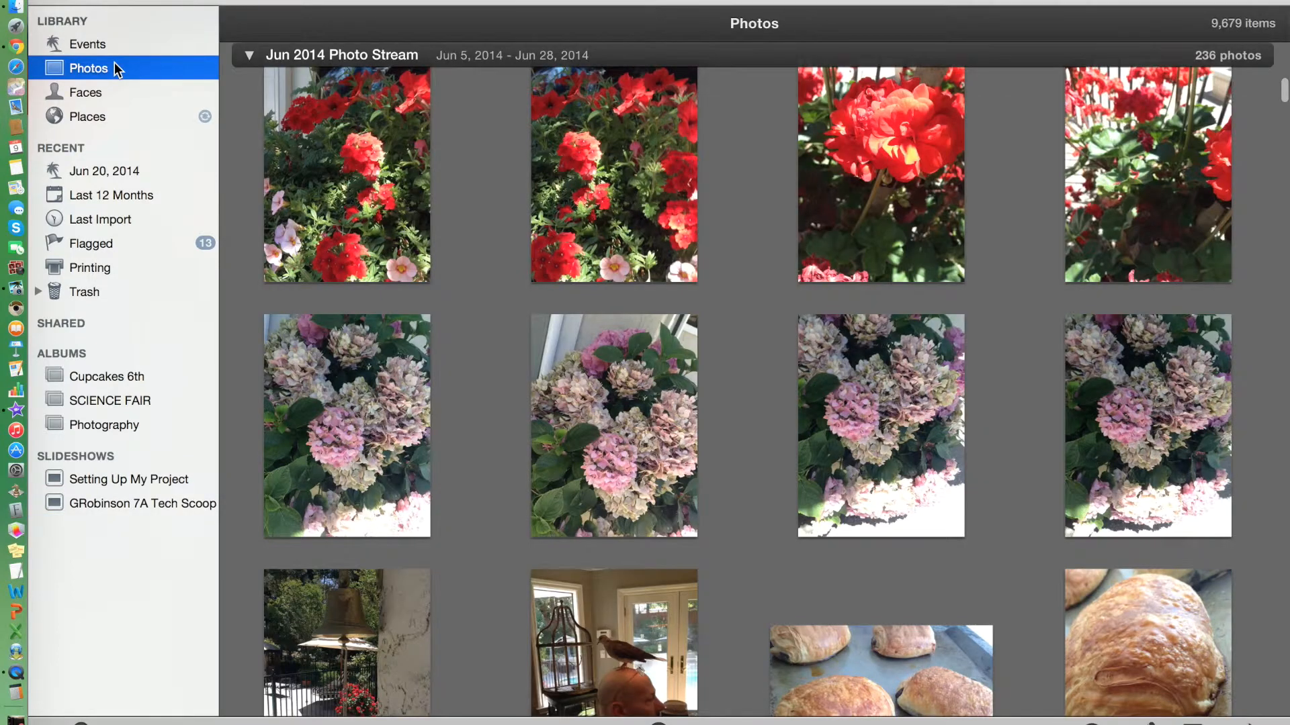
{"action": "scroll", "coordinate": [591, 255], "scroll_direction": "up", "scroll_amount": 1}
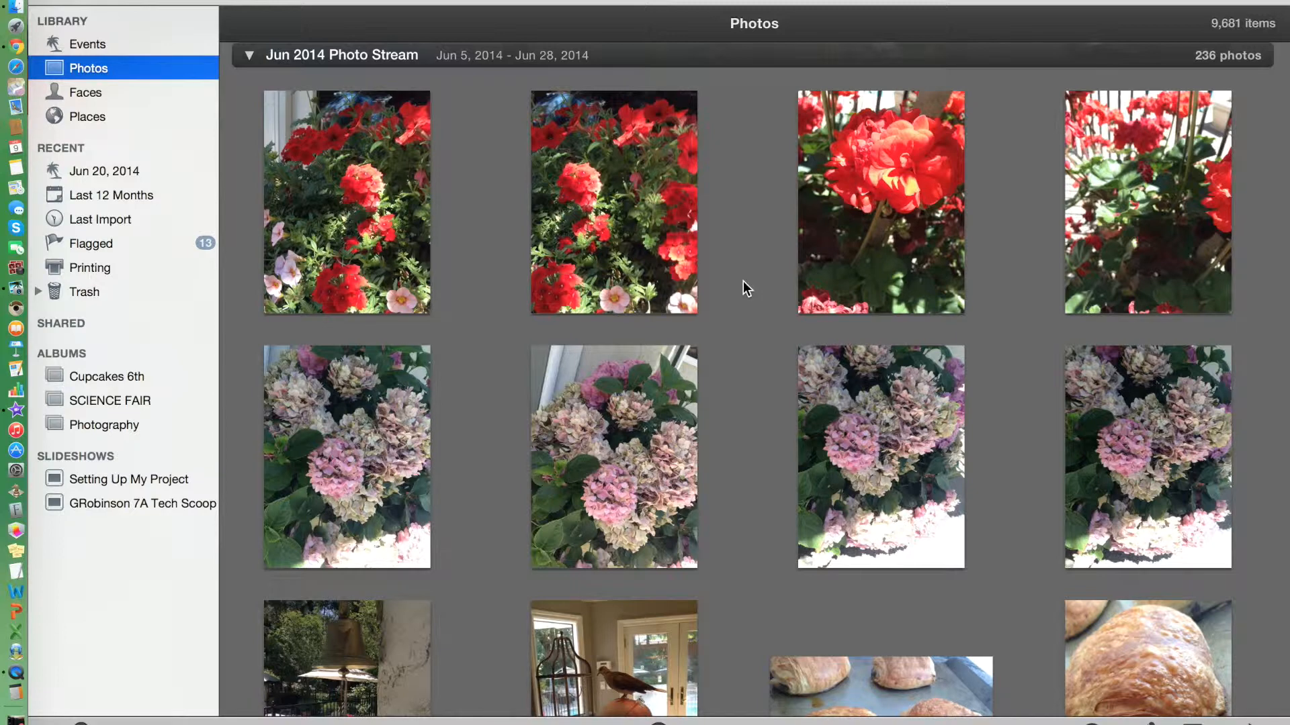
{"action": "scroll", "coordinate": [743, 280], "scroll_direction": "up", "scroll_amount": 1}
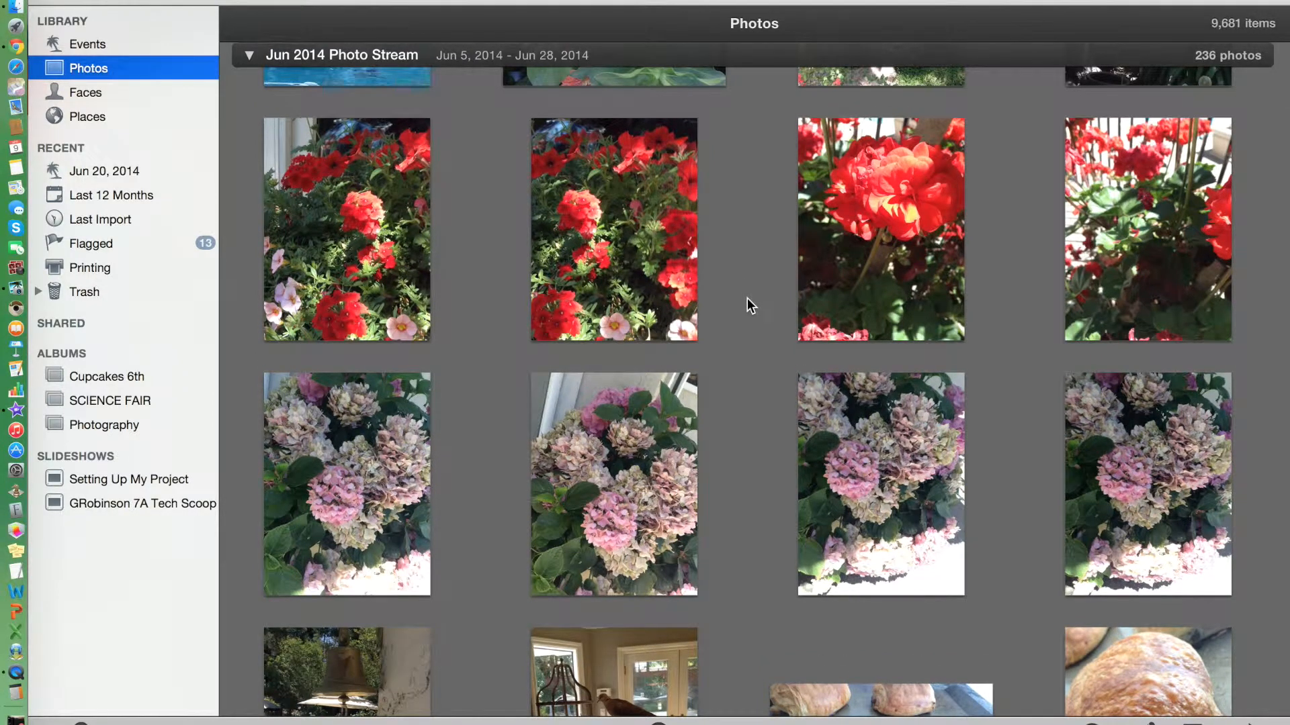
{"action": "scroll", "coordinate": [747, 299], "scroll_direction": "up", "scroll_amount": 1}
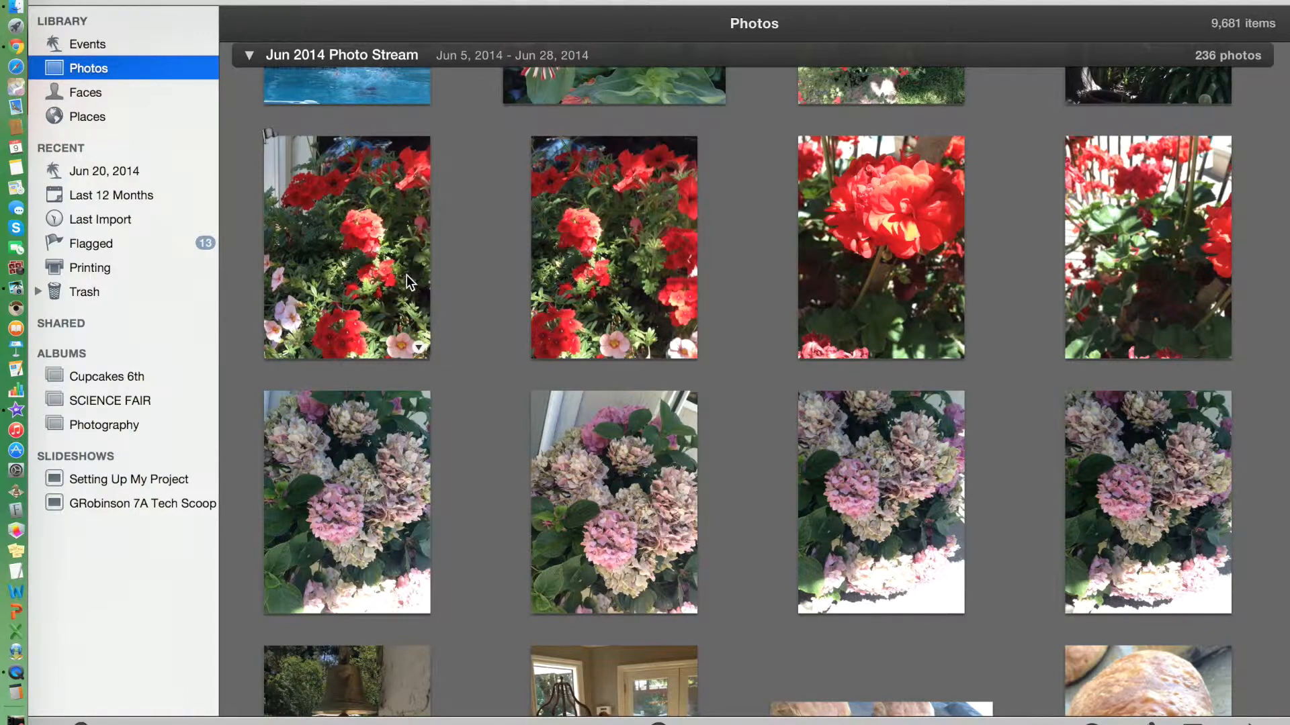
{"action": "left_click_drag", "start_coordinate": [304, 281], "coordinate": [181, 504]}
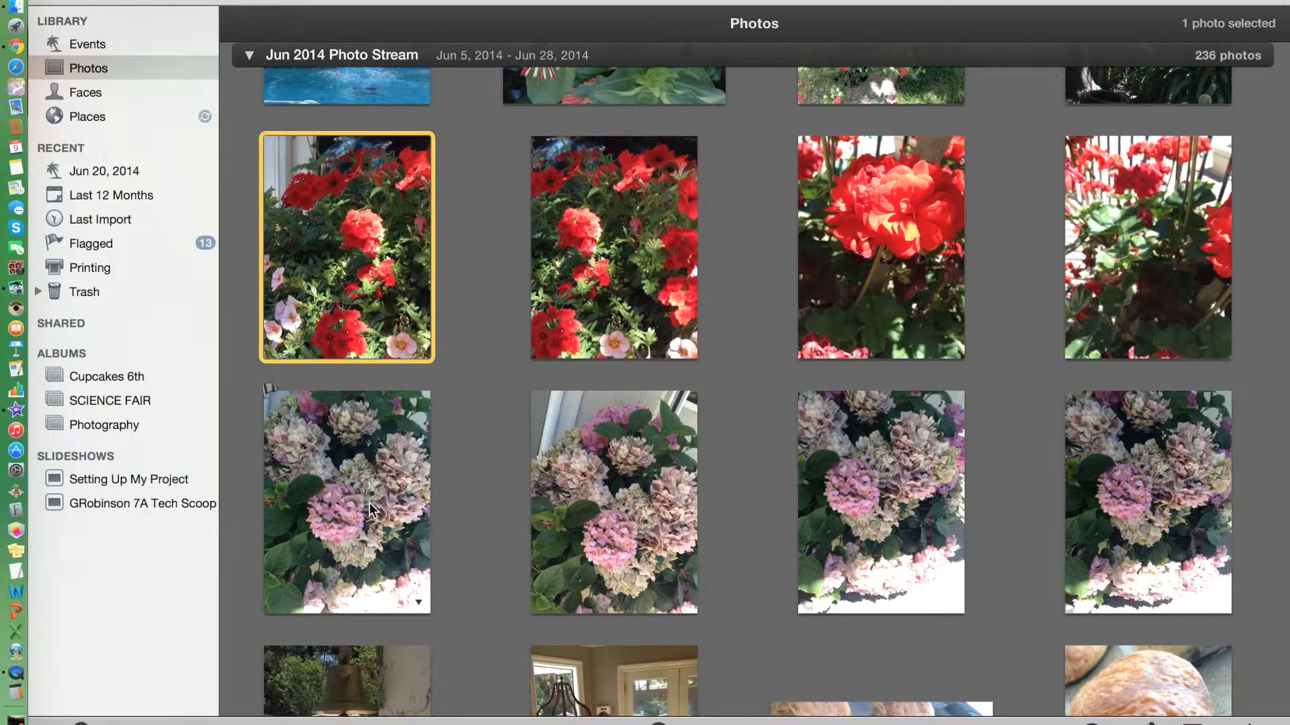
Select the first eight flower photos in the Jun 2014 Photo Stream and drag them into the slideshow.
{"action": "left_click", "coordinate": [447, 468]}
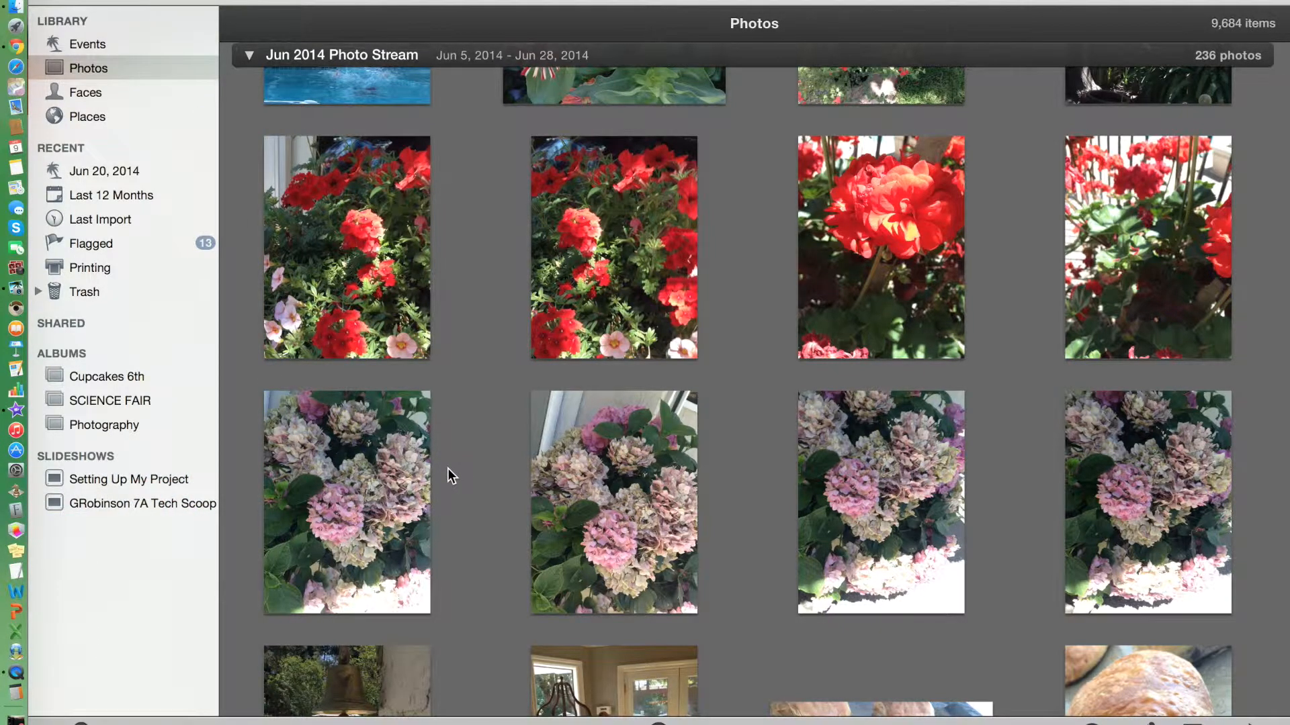
{"action": "left_click", "coordinate": [401, 286]}
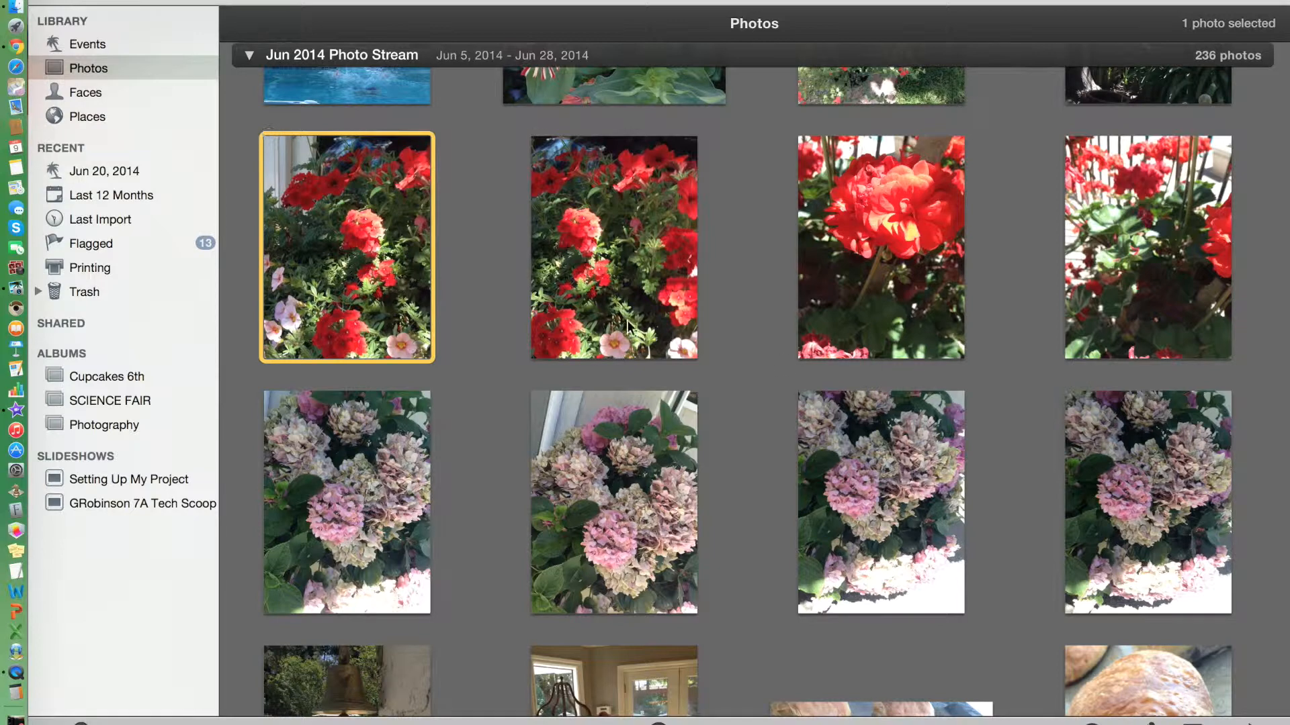
{"action": "left_click", "coordinate": [1158, 501], "text": "shift"}
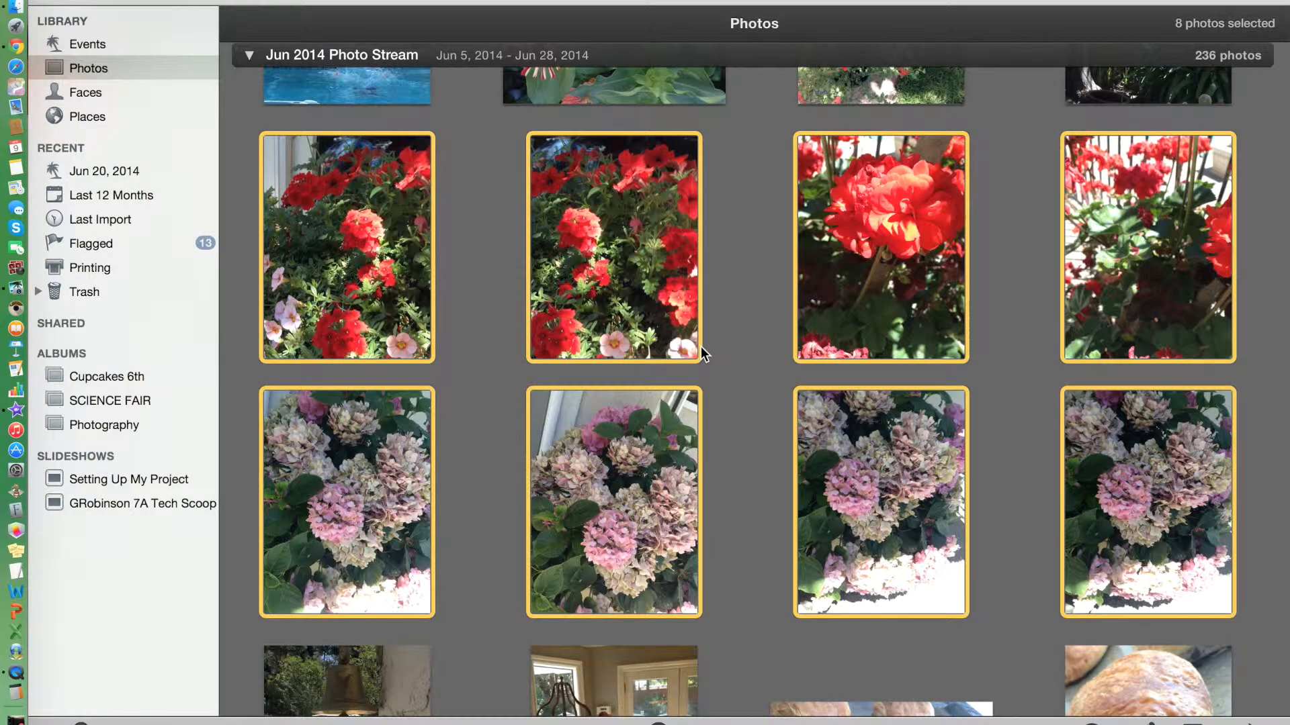
{"action": "left_click_drag", "start_coordinate": [625, 224], "coordinate": [192, 502]}
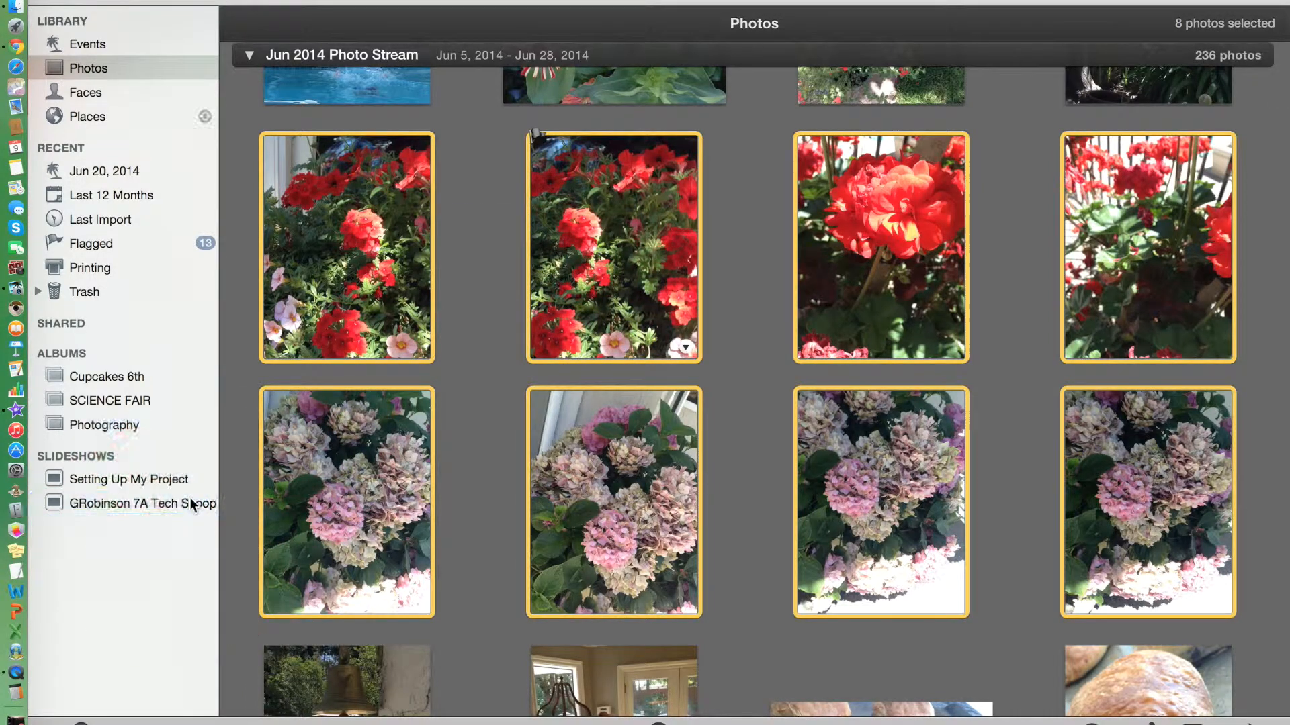
{"action": "left_click", "coordinate": [442, 454]}
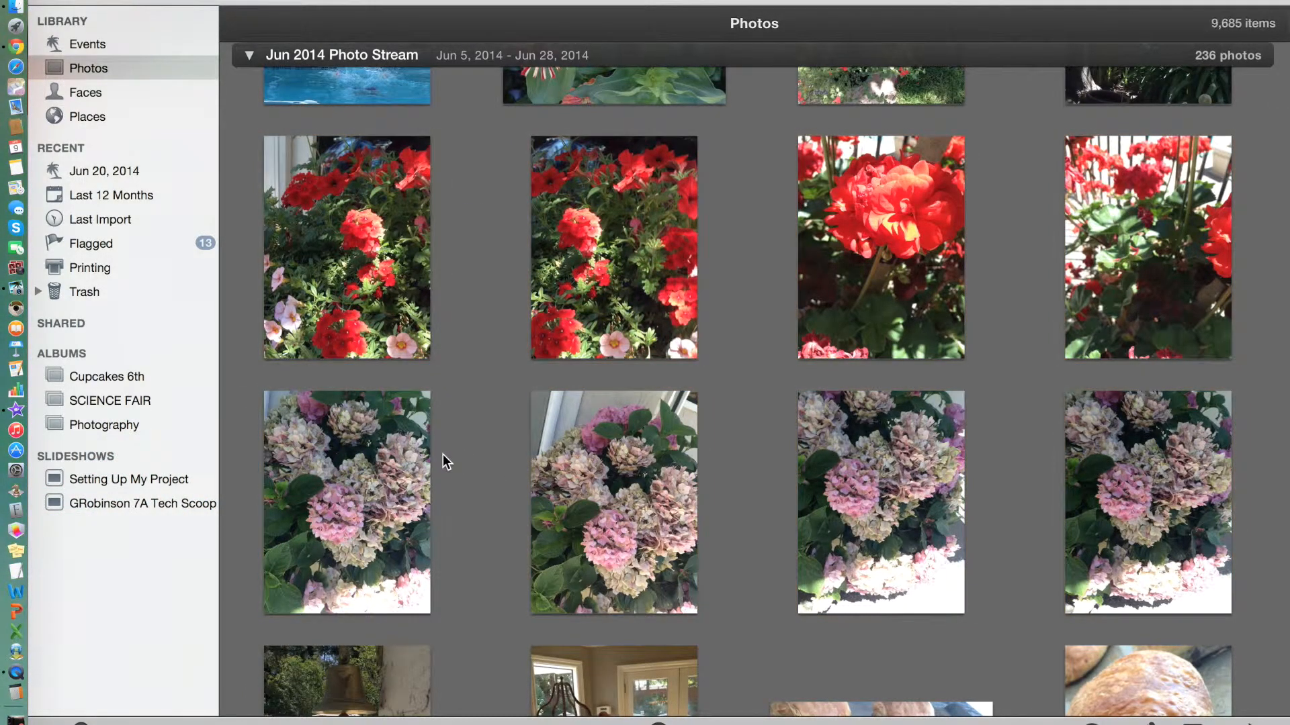
Open the slideshow and review its title slide and photo slides one by one.
{"action": "left_click", "coordinate": [164, 505]}
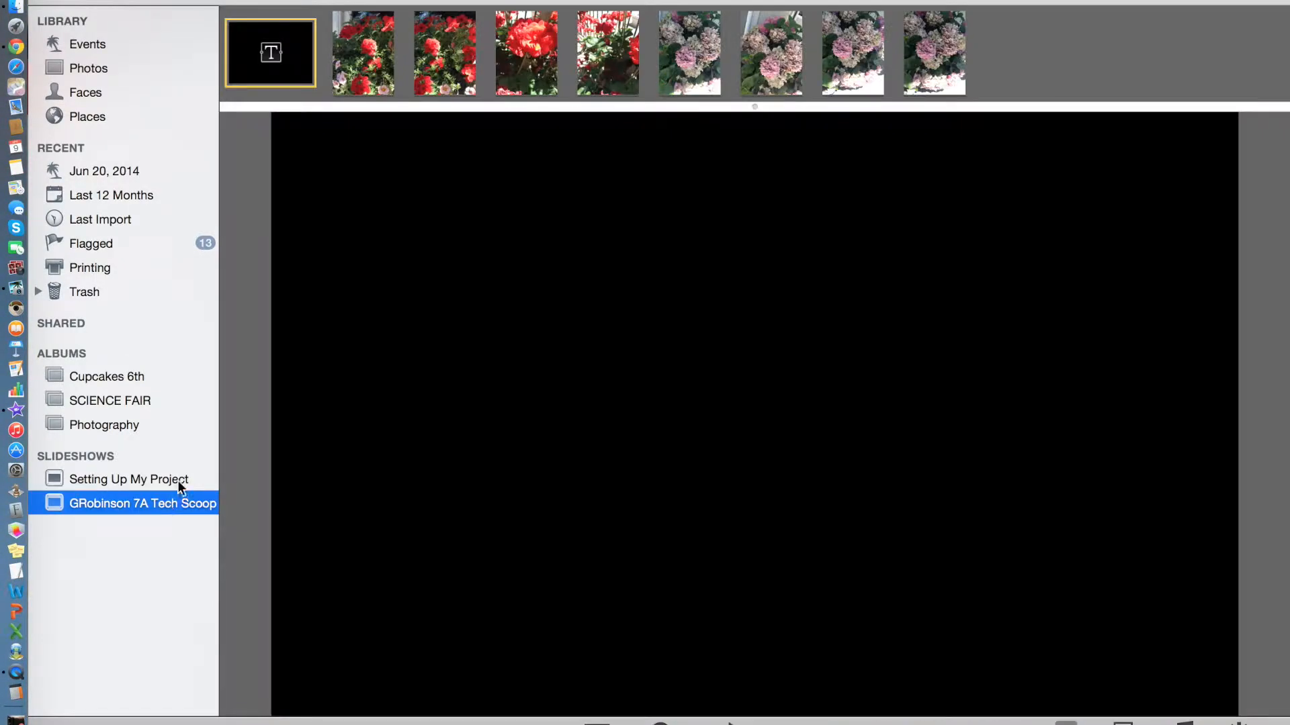
{"action": "left_click", "coordinate": [356, 81]}
{"action": "left_click", "coordinate": [422, 73]}
{"action": "left_click", "coordinate": [601, 57]}
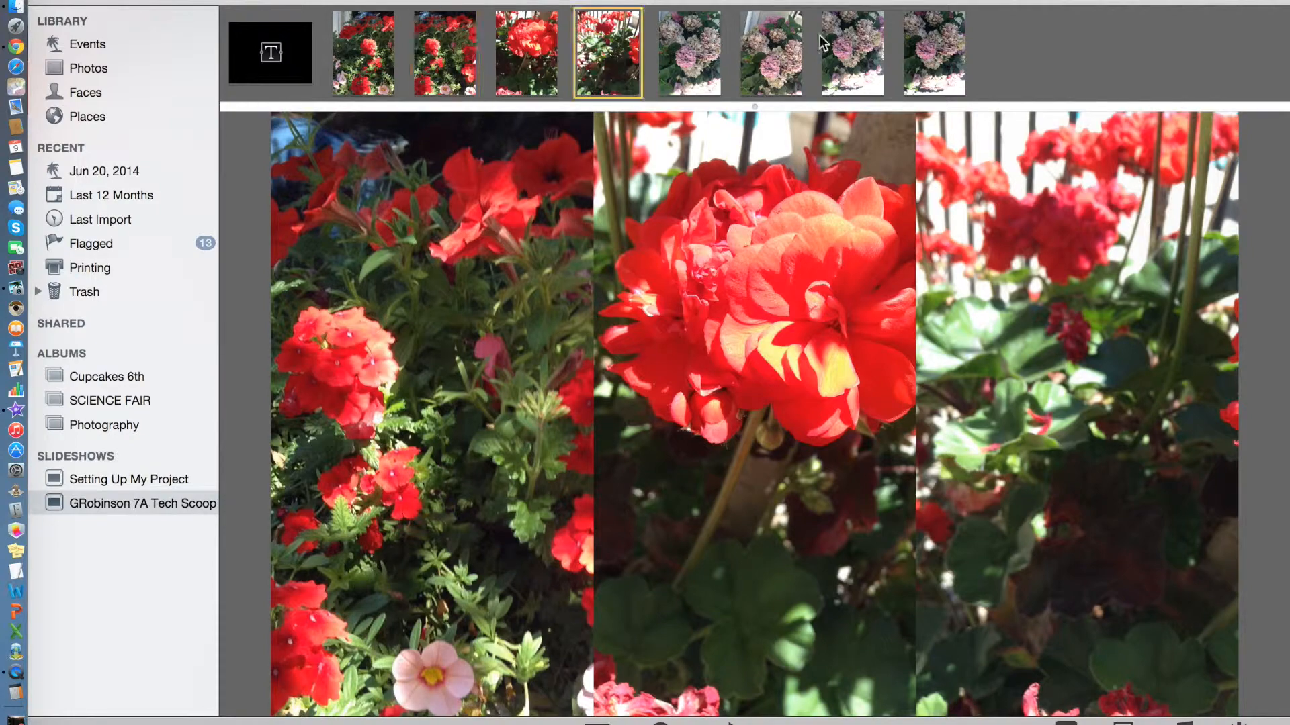
{"action": "left_click", "coordinate": [936, 45]}
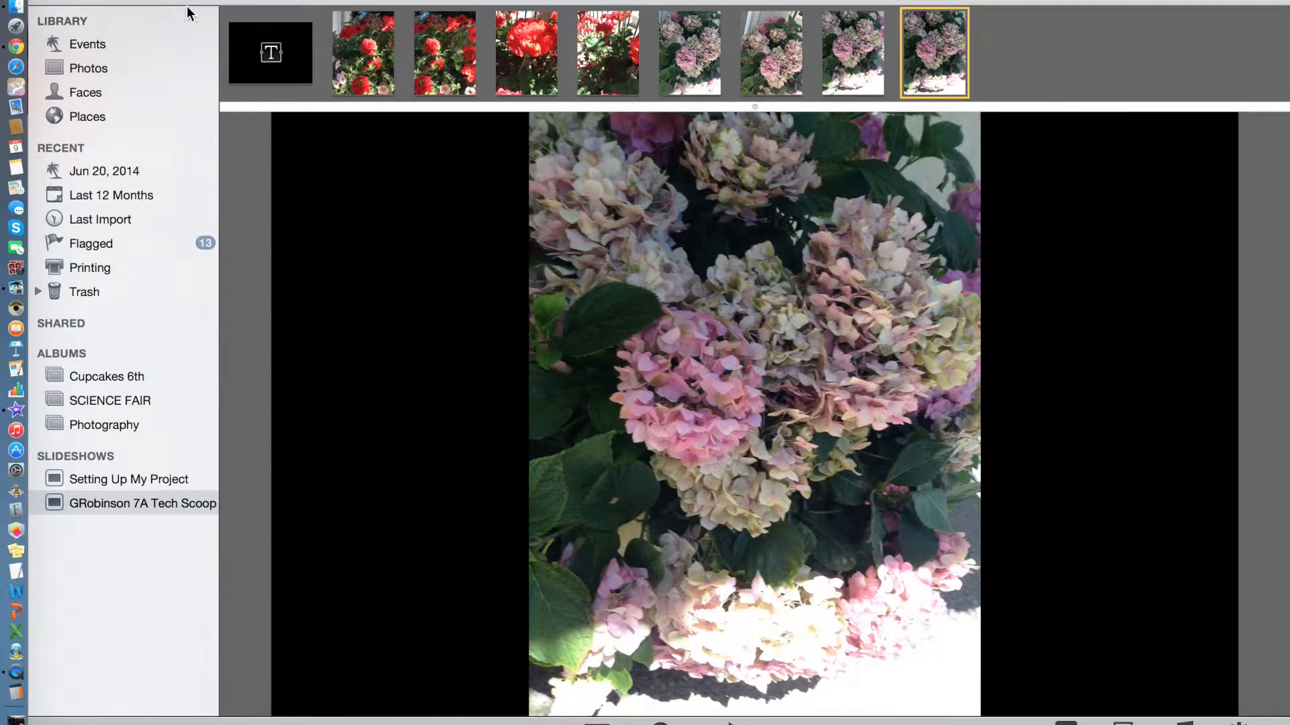
Switch to Google Chrome and capture a screenshot of the 'Slide One' cloud drawing, opening it in Preview.
{"action": "left_click", "coordinate": [15, 48]}
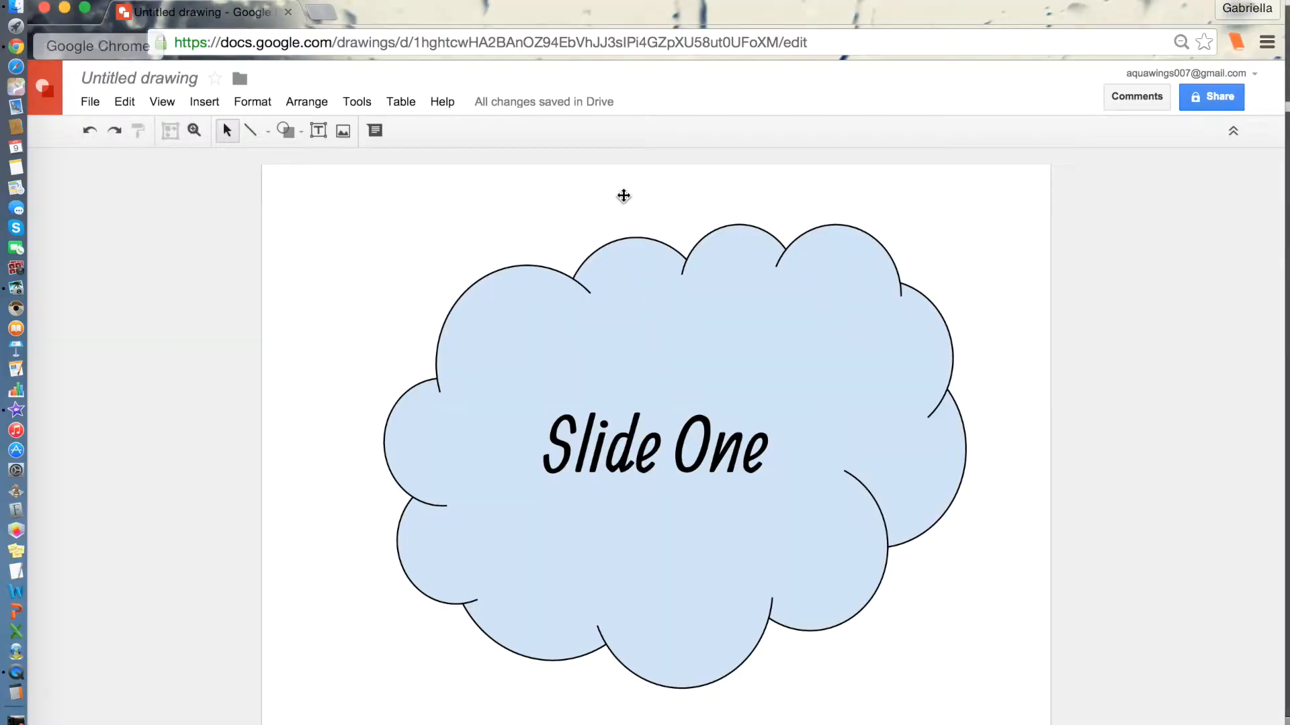
{"action": "left_click_drag", "start_coordinate": [546, 14], "coordinate": [546, 7]}
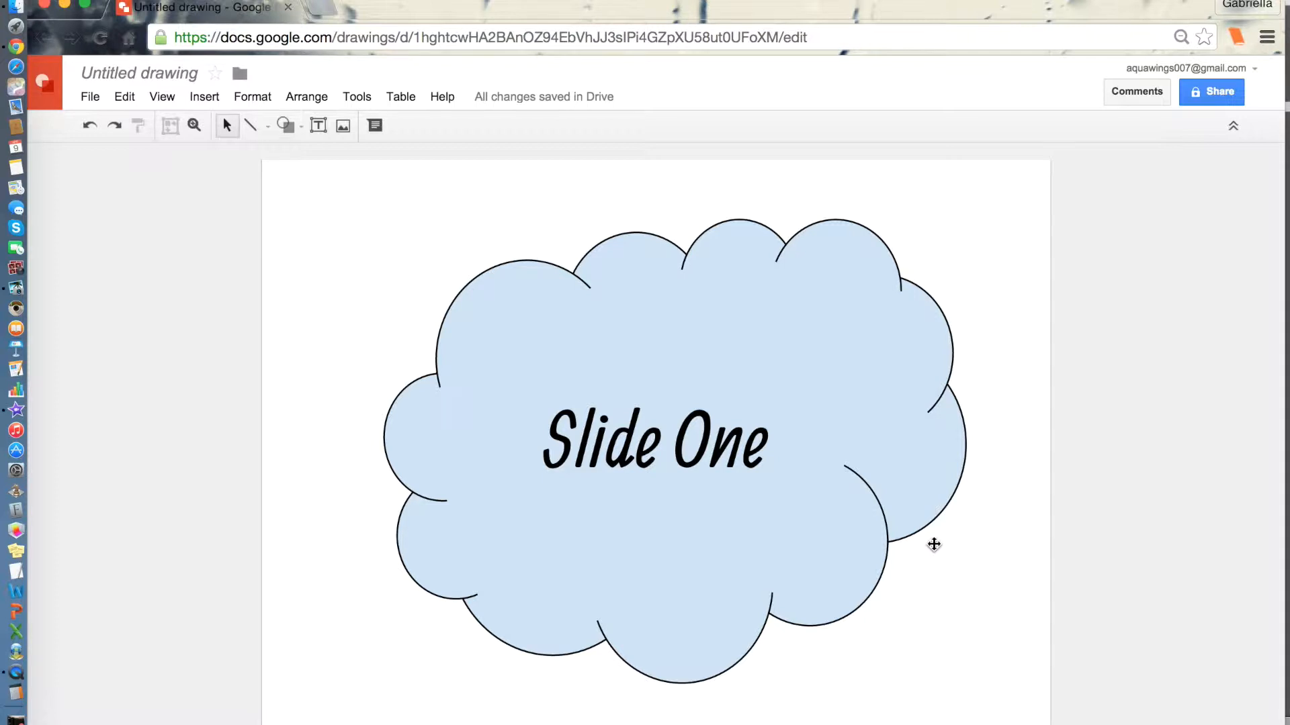
{"action": "left_click", "coordinate": [835, 507]}
{"action": "left_click", "coordinate": [1117, 468]}
{"action": "key", "text": "super+shift+4"}
{"action": "left_click_drag", "start_coordinate": [267, 162], "coordinate": [1031, 724]}
{"action": "left_click", "coordinate": [64, 3]}
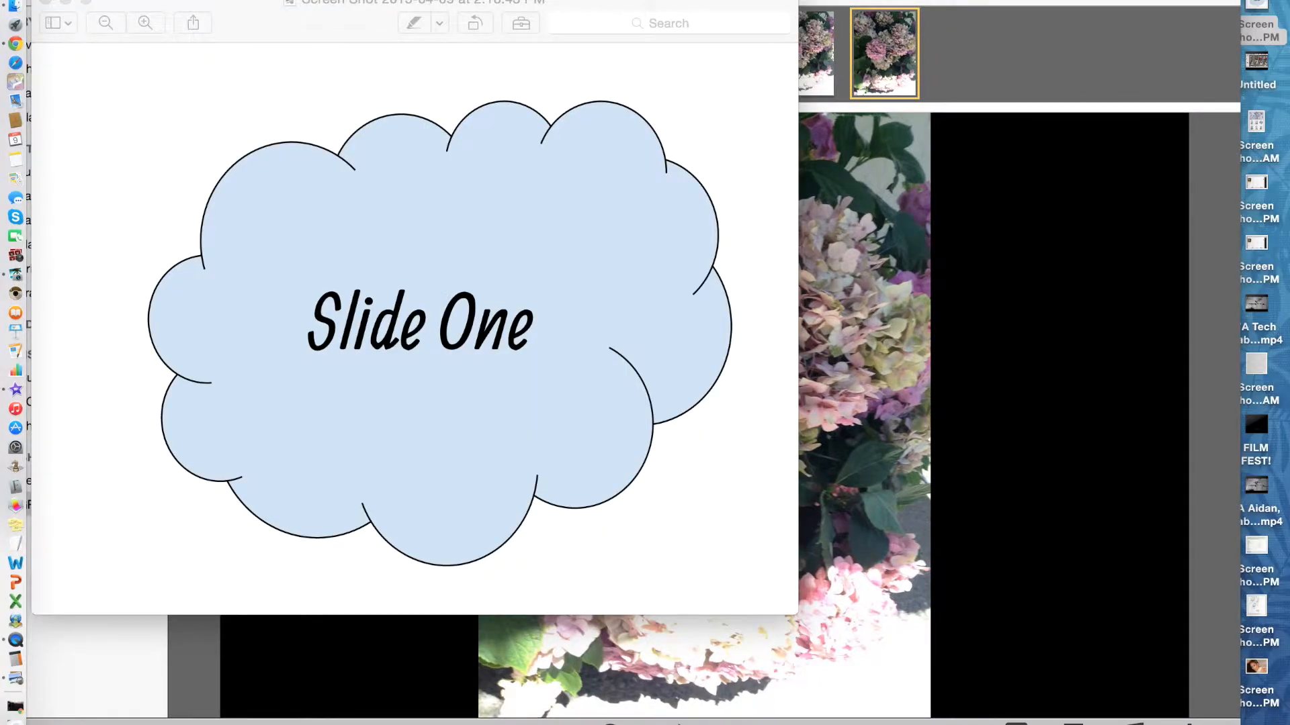
{"action": "left_click", "coordinate": [252, 73]}
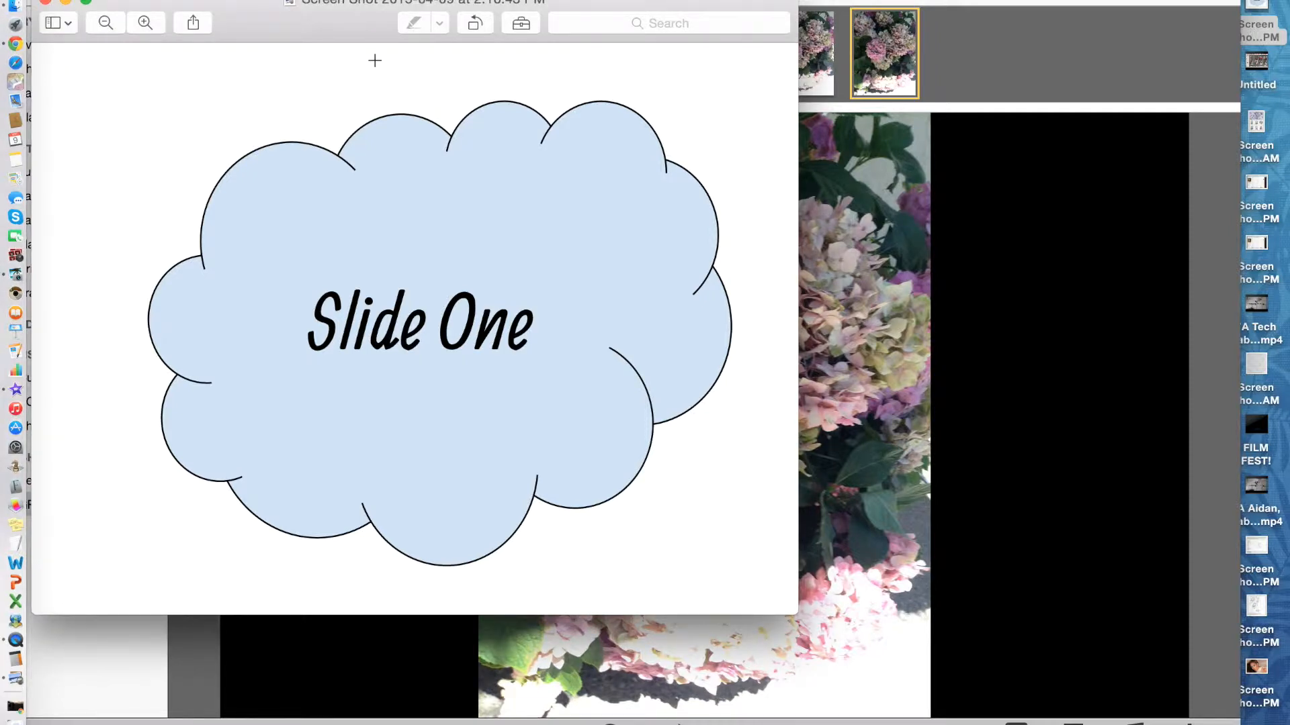
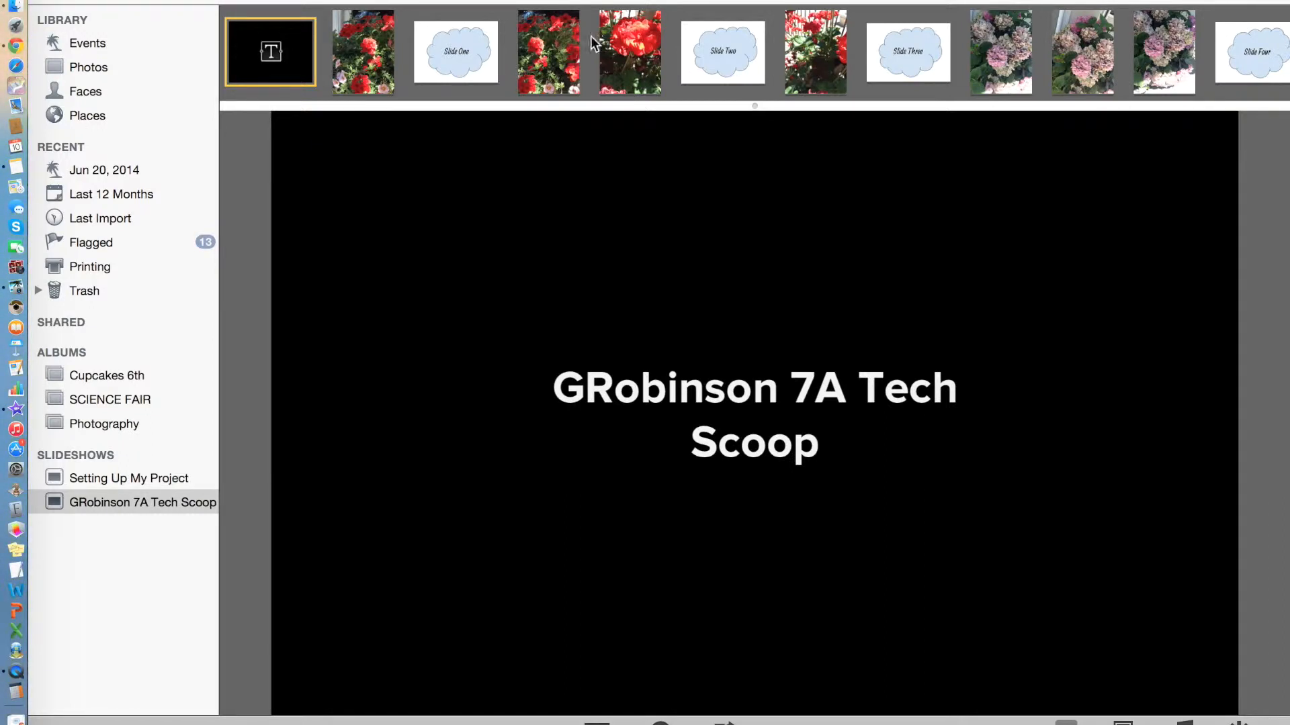
Choose the Origami theme for the slideshow.
{"action": "left_click", "coordinate": [1092, 429]}
{"action": "left_click", "coordinate": [304, 48]}
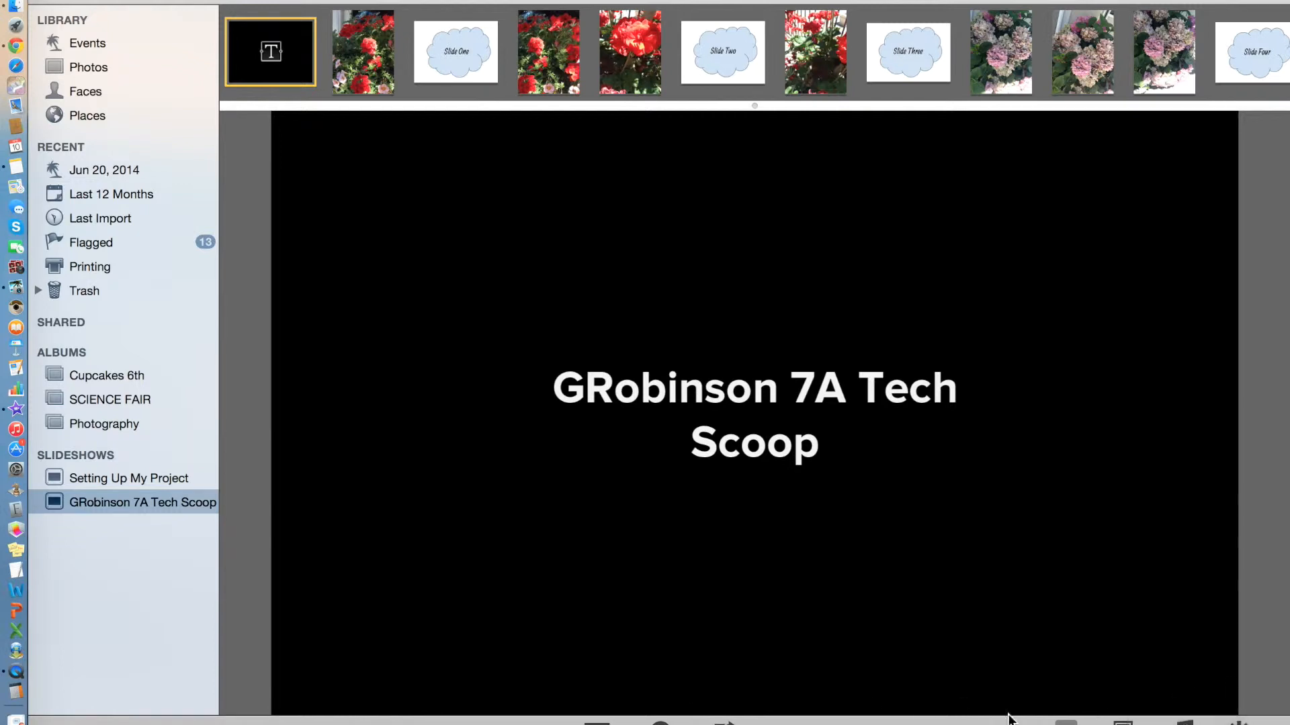
{"action": "left_click", "coordinate": [1123, 724]}
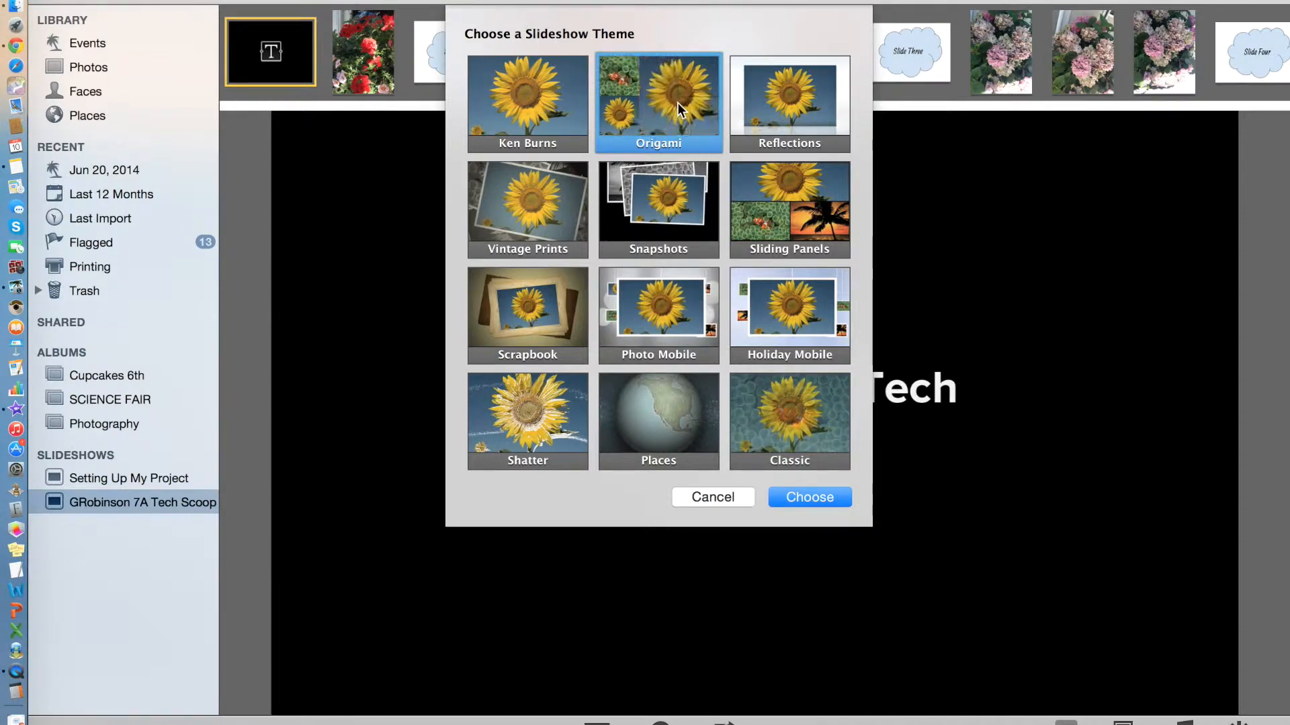
{"action": "left_click", "coordinate": [830, 498]}
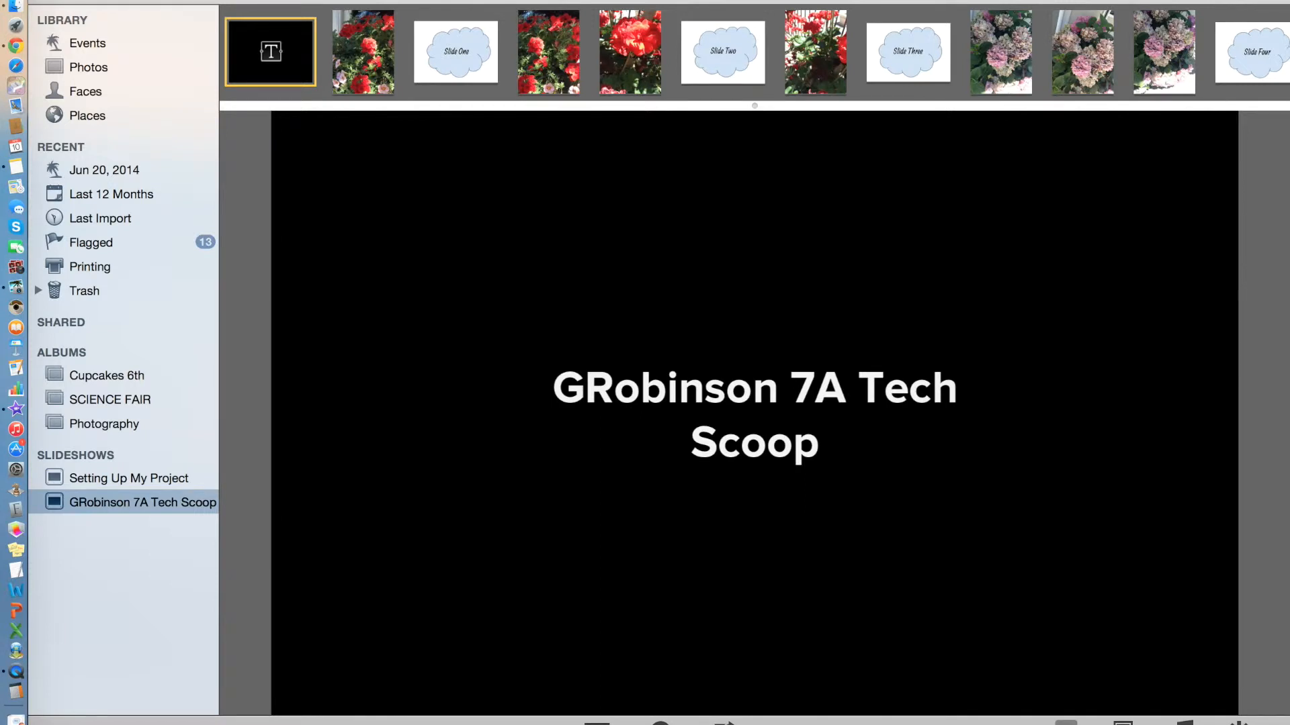
Open the slideshow settings and review the All Slides and This Slide options without changing them.
{"action": "left_click", "coordinate": [1239, 723]}
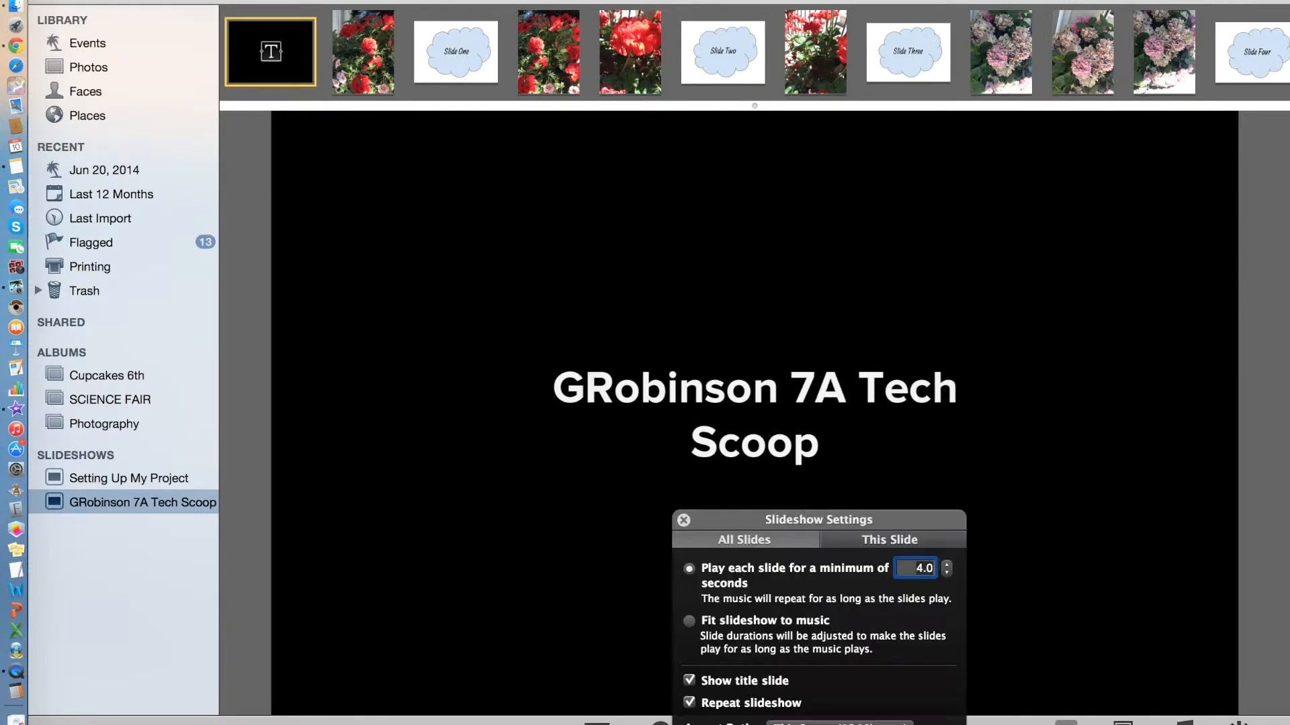
{"action": "left_click_drag", "start_coordinate": [886, 522], "coordinate": [863, 132]}
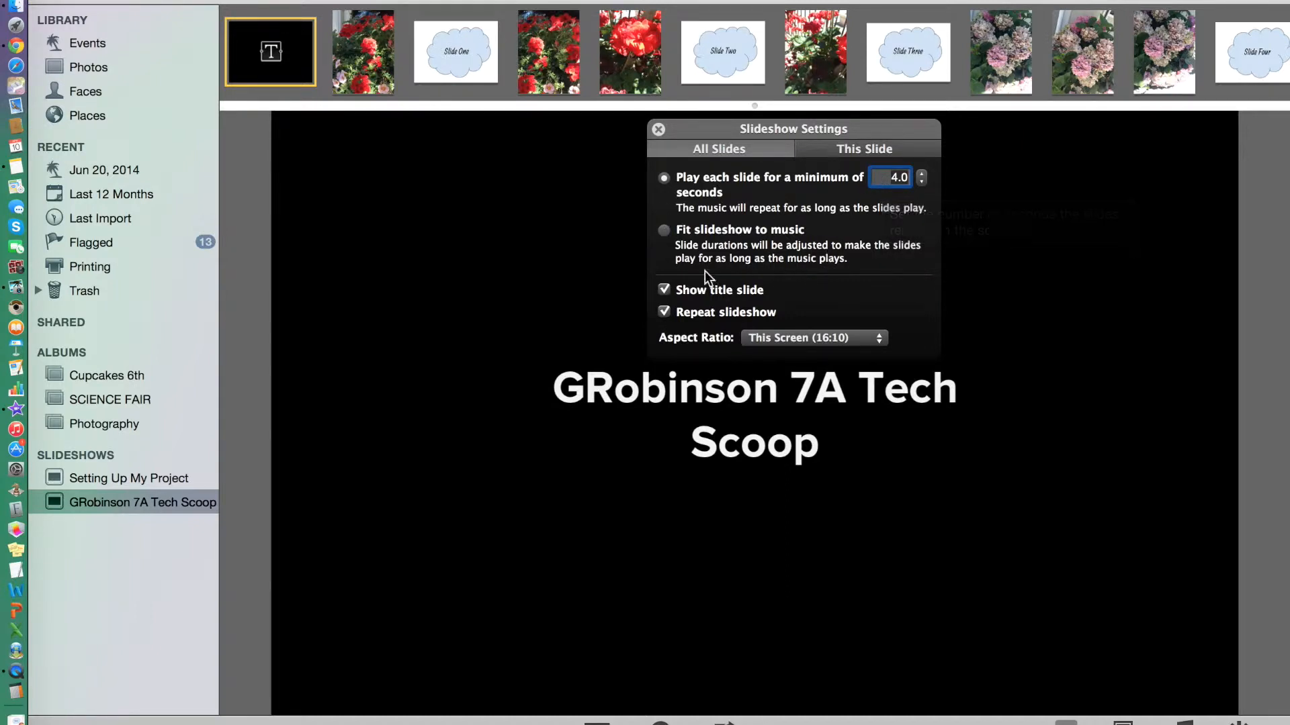
{"action": "left_click", "coordinate": [859, 145]}
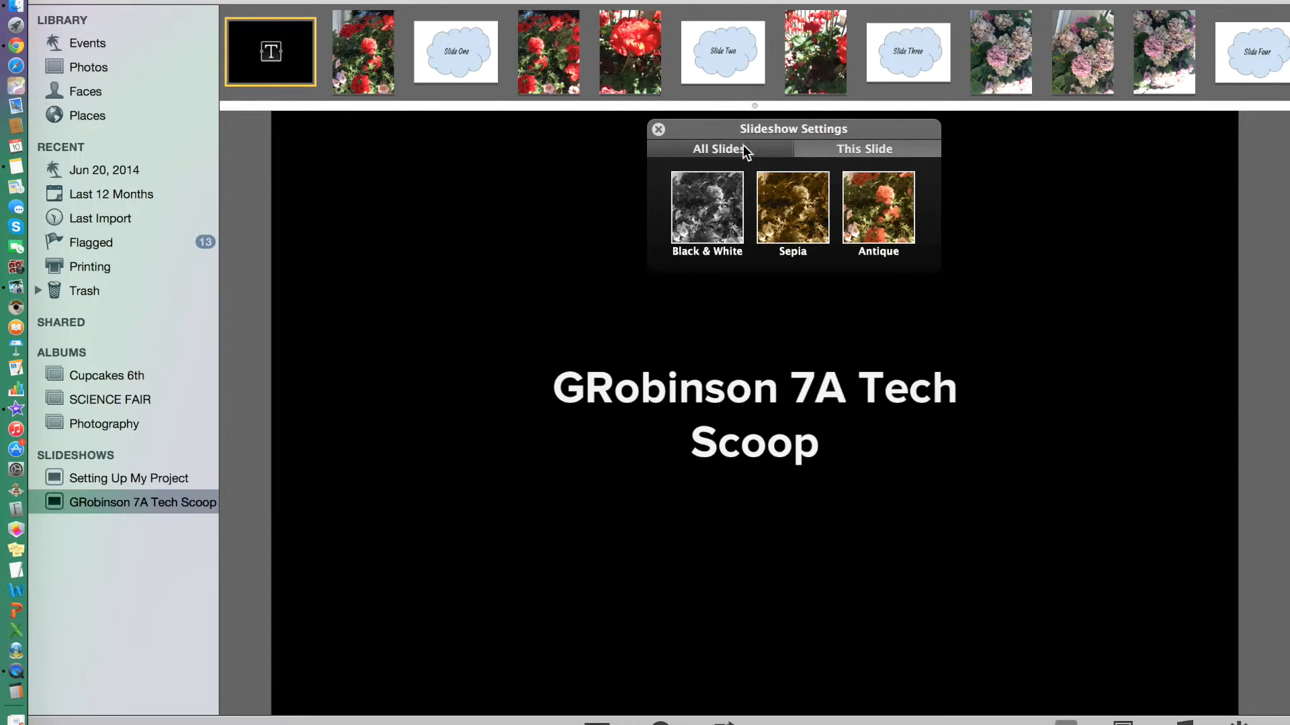
{"action": "left_click", "coordinate": [658, 126]}
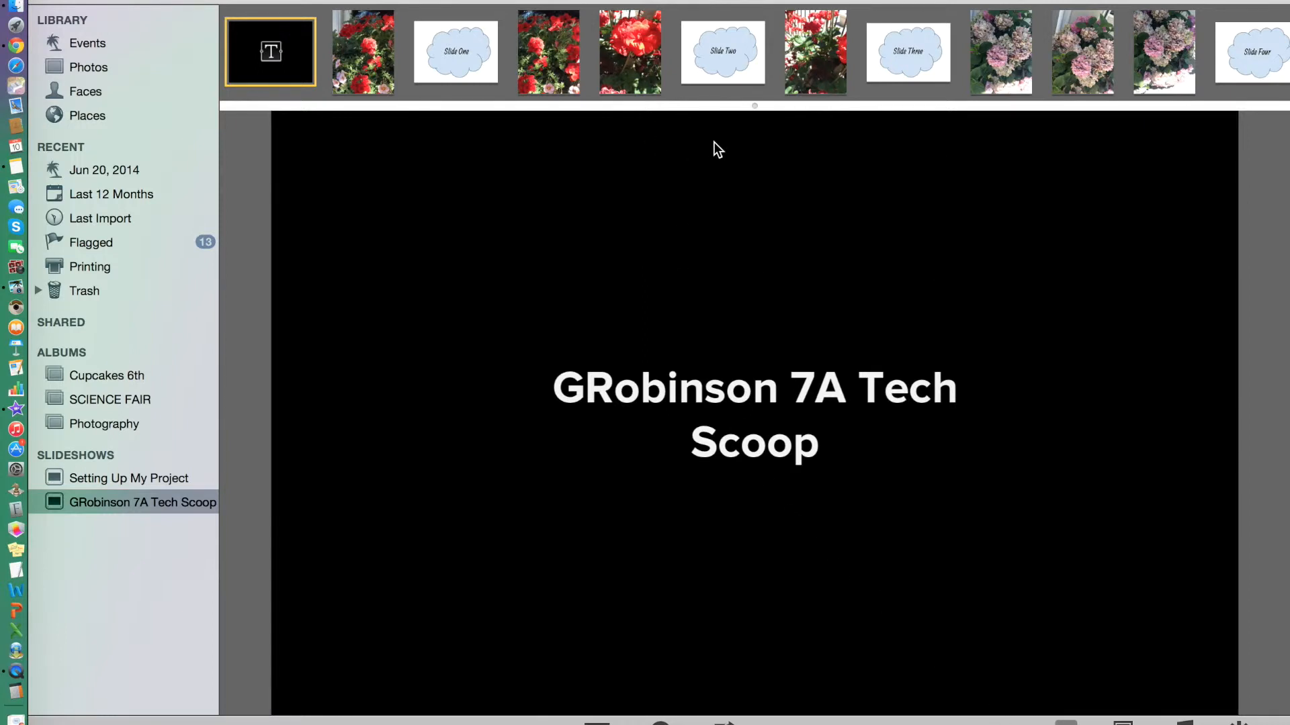
Open the slideshow's music settings and close them again.
{"action": "scroll", "coordinate": [769, 72], "scroll_direction": "right", "scroll_amount": 5}
{"action": "scroll", "coordinate": [769, 71], "scroll_direction": "left", "scroll_amount": 5}
{"action": "left_click", "coordinate": [1184, 723]}
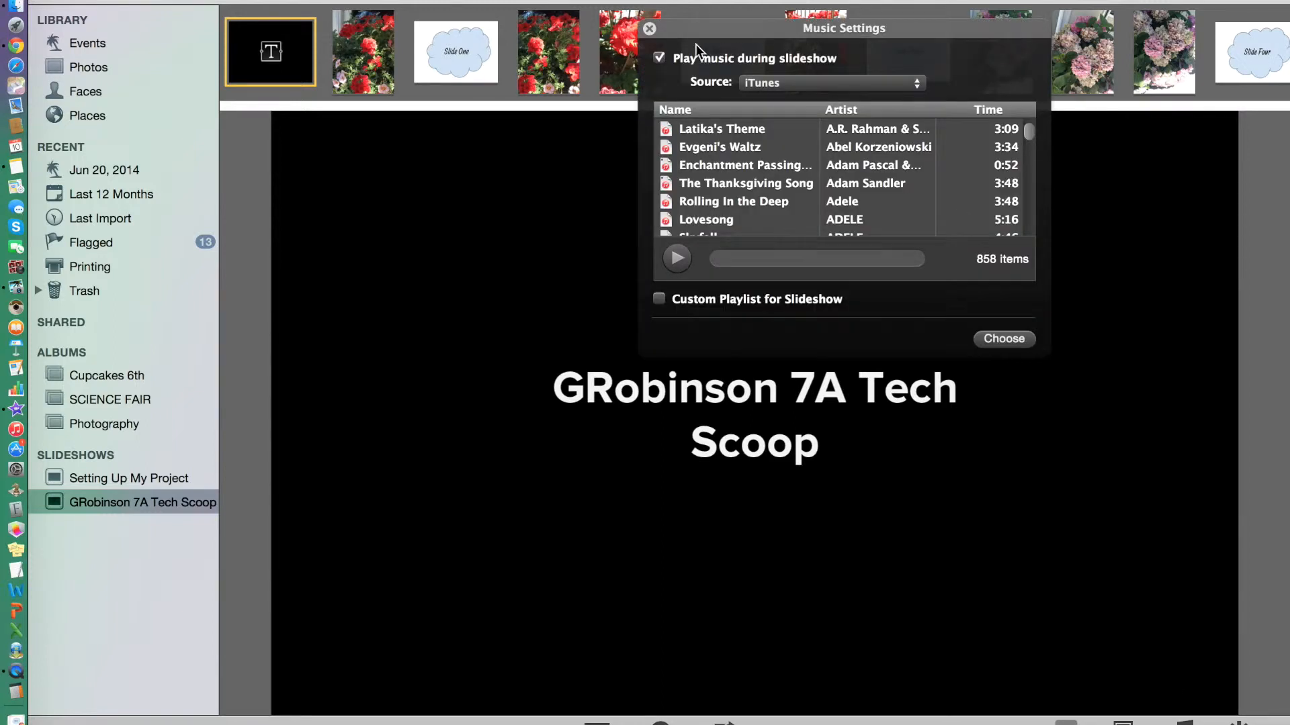
{"action": "left_click", "coordinate": [643, 31]}
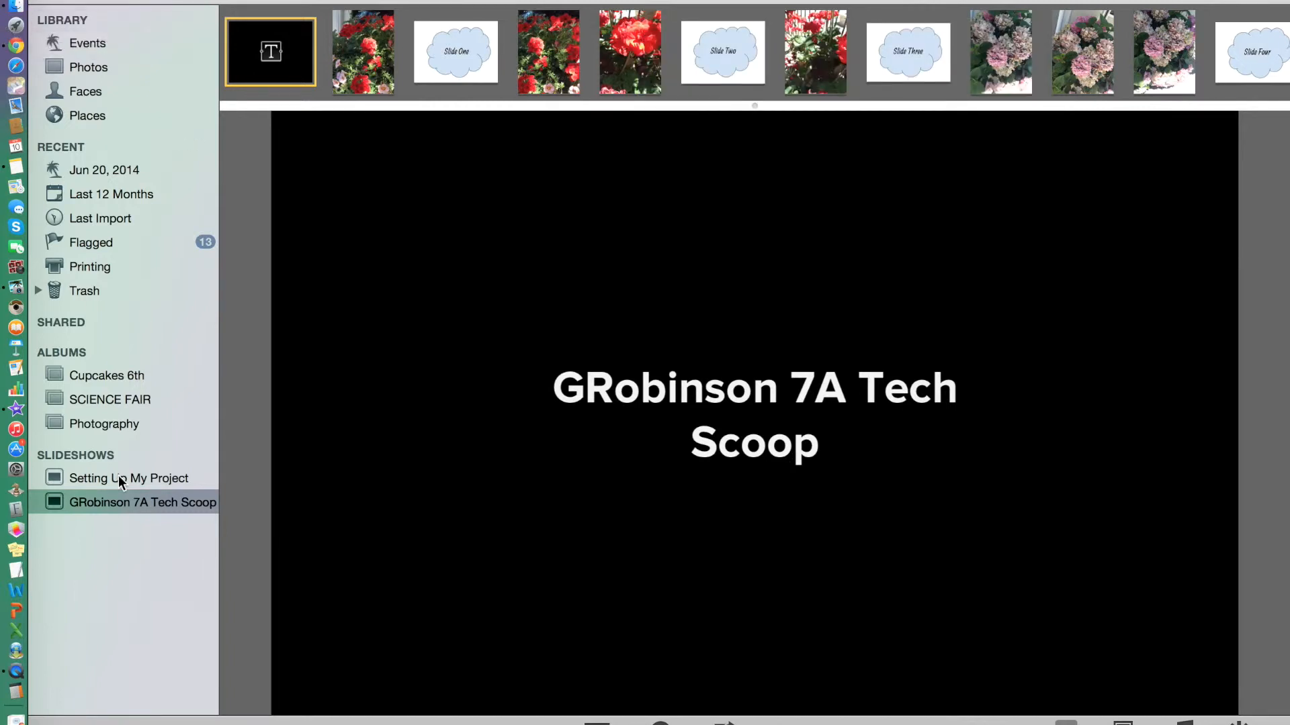
Switch to Chrome, search for jamendo in a new tab and open the site's Listen section.
{"action": "left_click", "coordinate": [17, 716]}
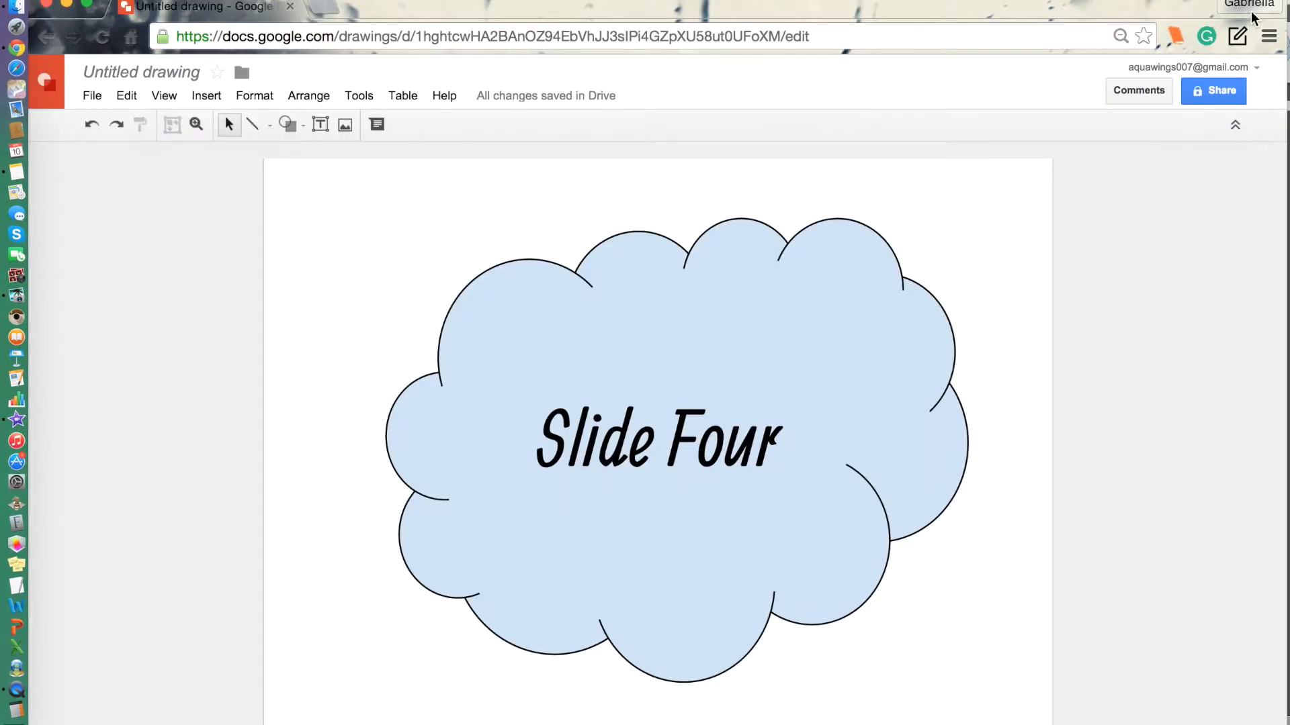
{"action": "left_click", "coordinate": [322, 8]}
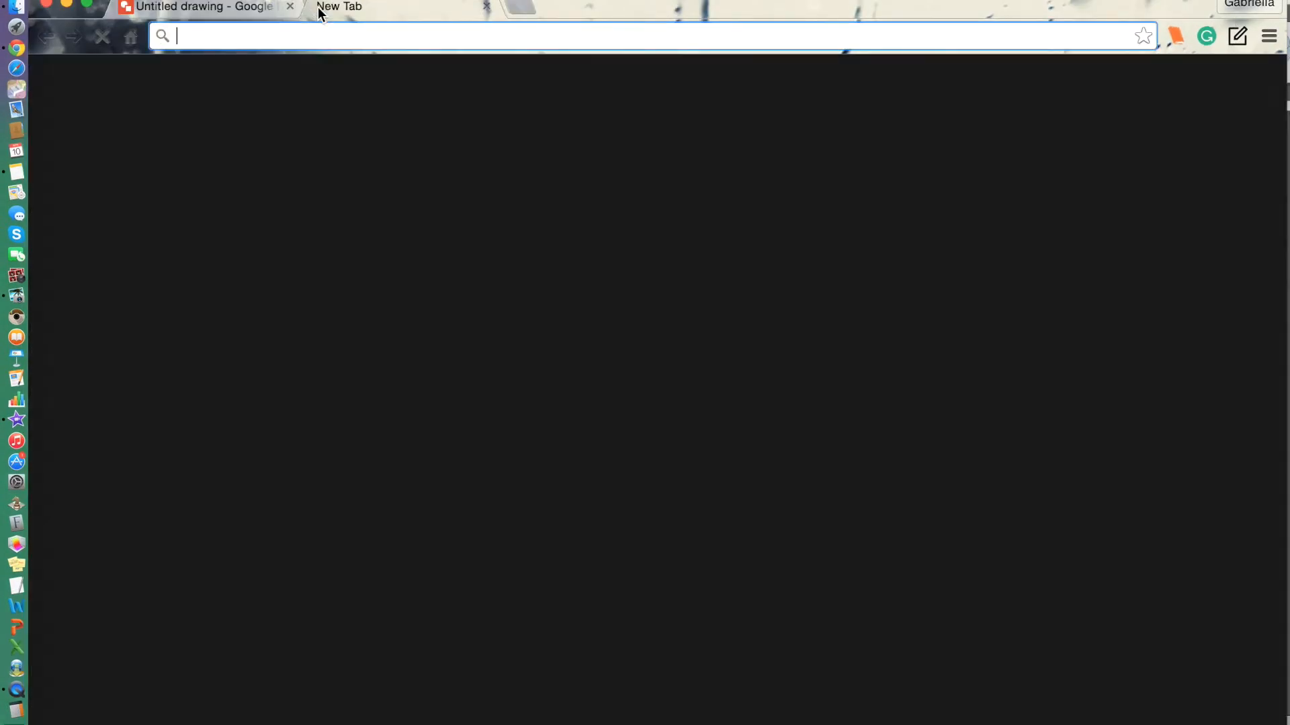
{"action": "type", "text": "jam"}
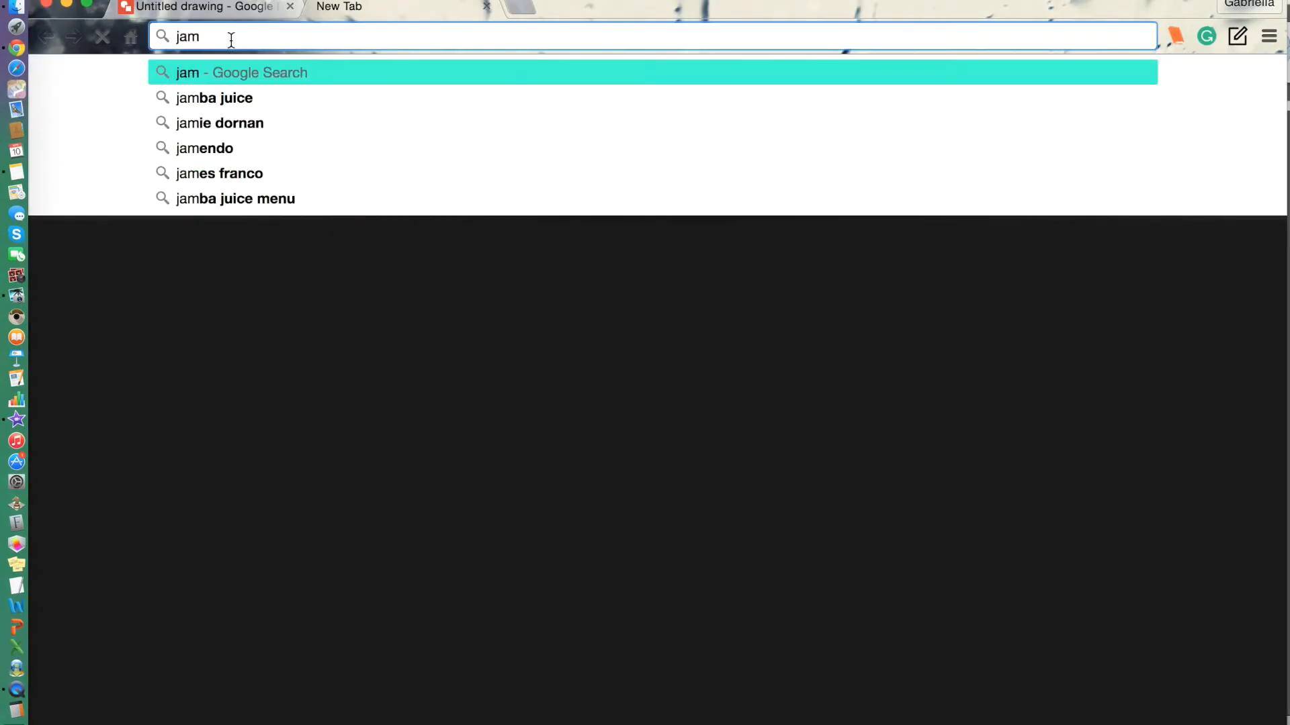
{"action": "left_click", "coordinate": [196, 154]}
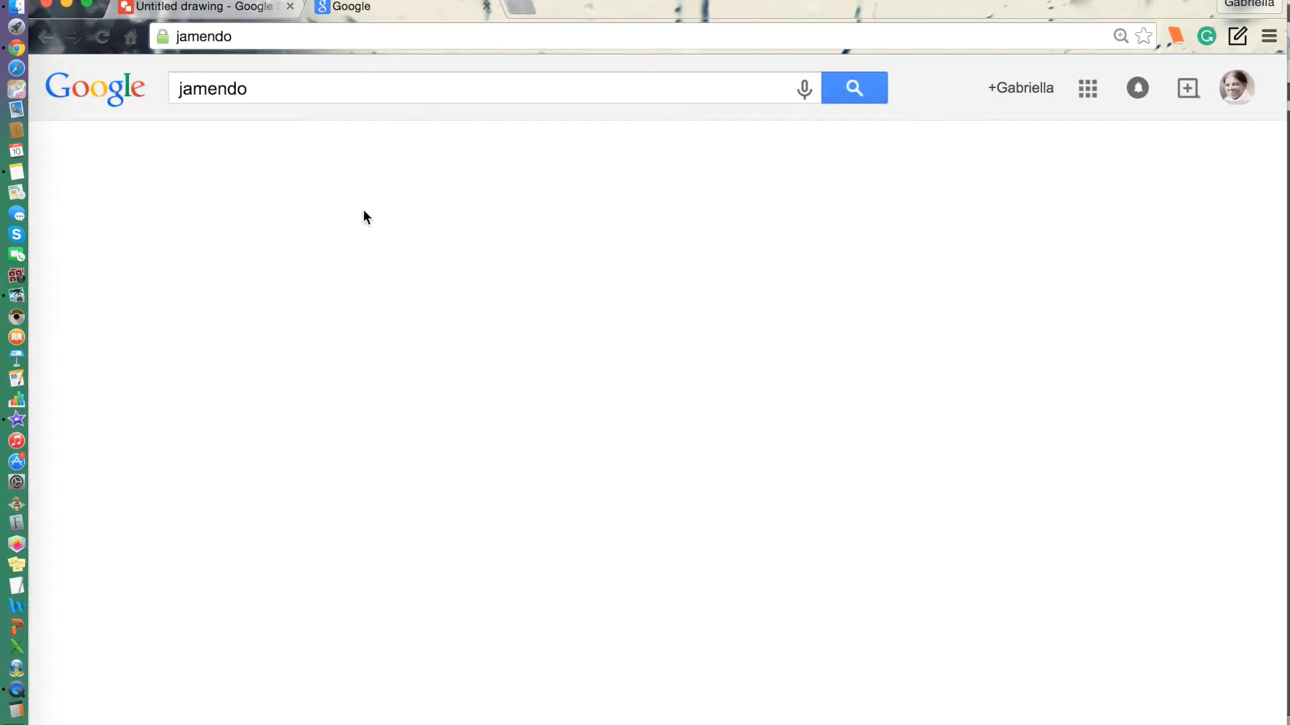
{"action": "left_click", "coordinate": [351, 259]}
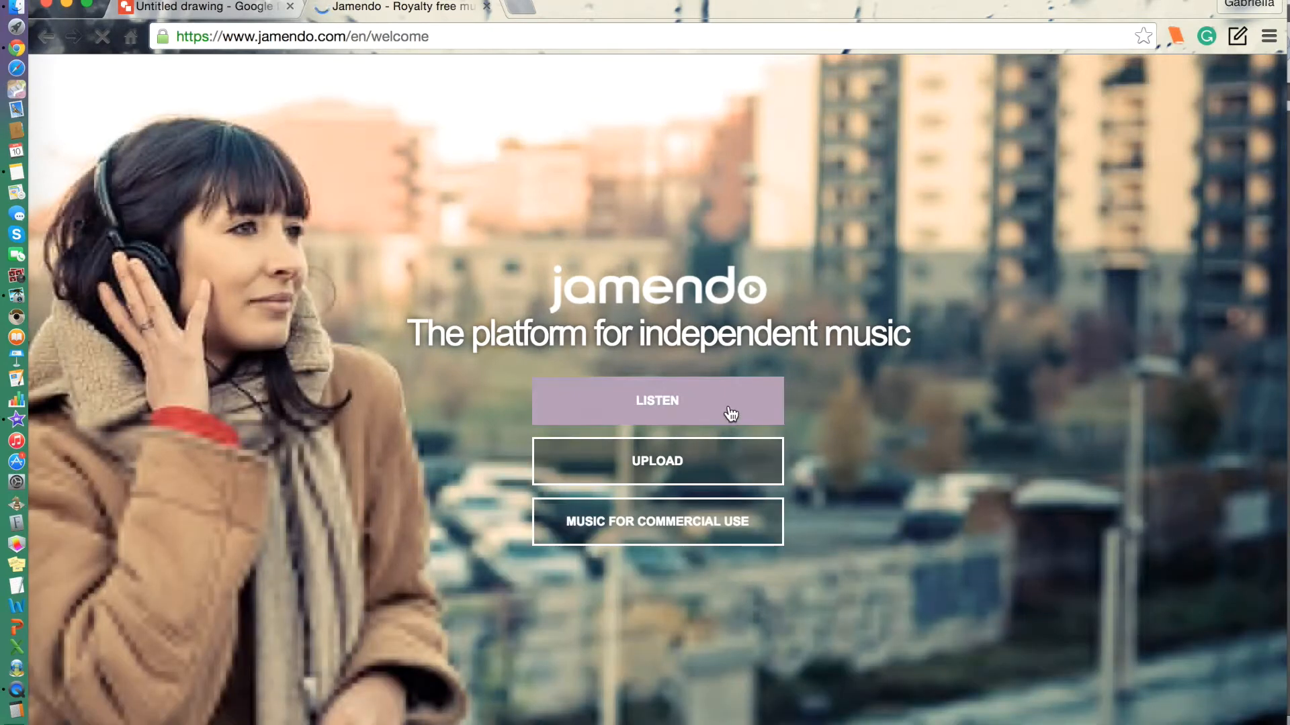
{"action": "left_click", "coordinate": [732, 412]}
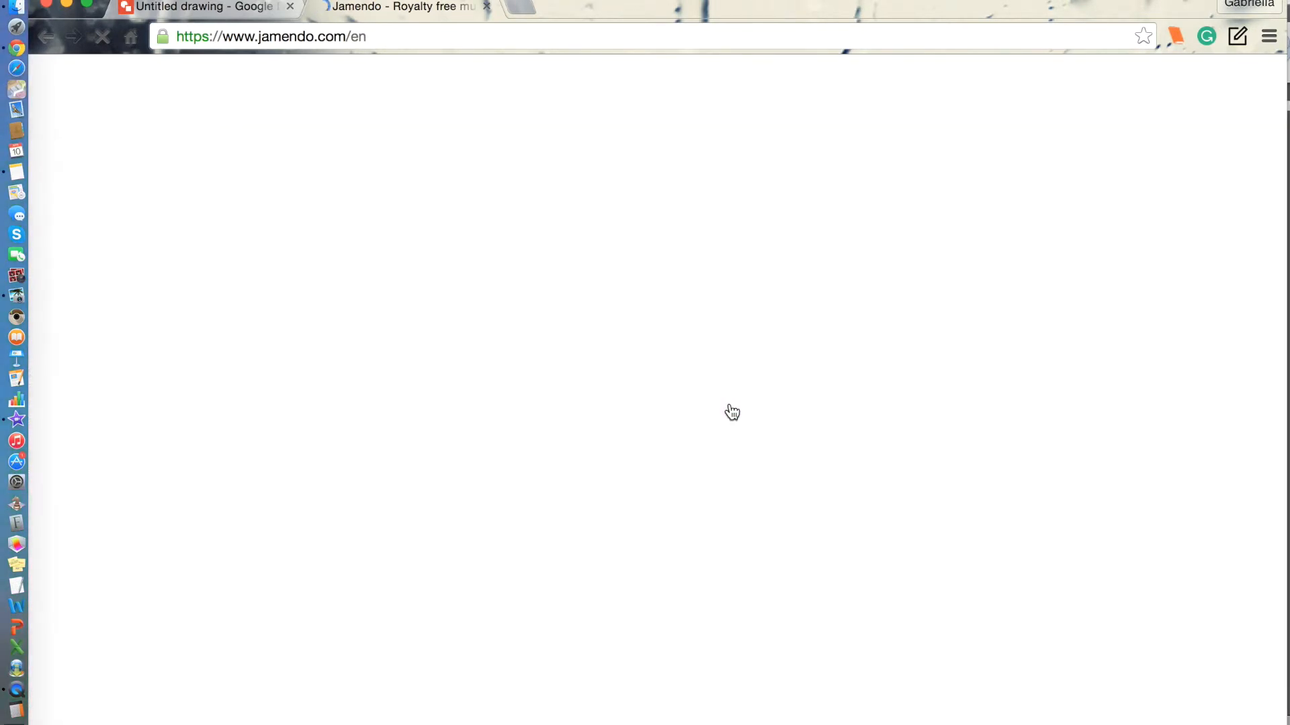
Browse the 'Spring is Calling' playlist on Jamendo and view the download options for 'Human Light'.
{"action": "scroll", "coordinate": [732, 410], "scroll_direction": "down", "scroll_amount": 10}
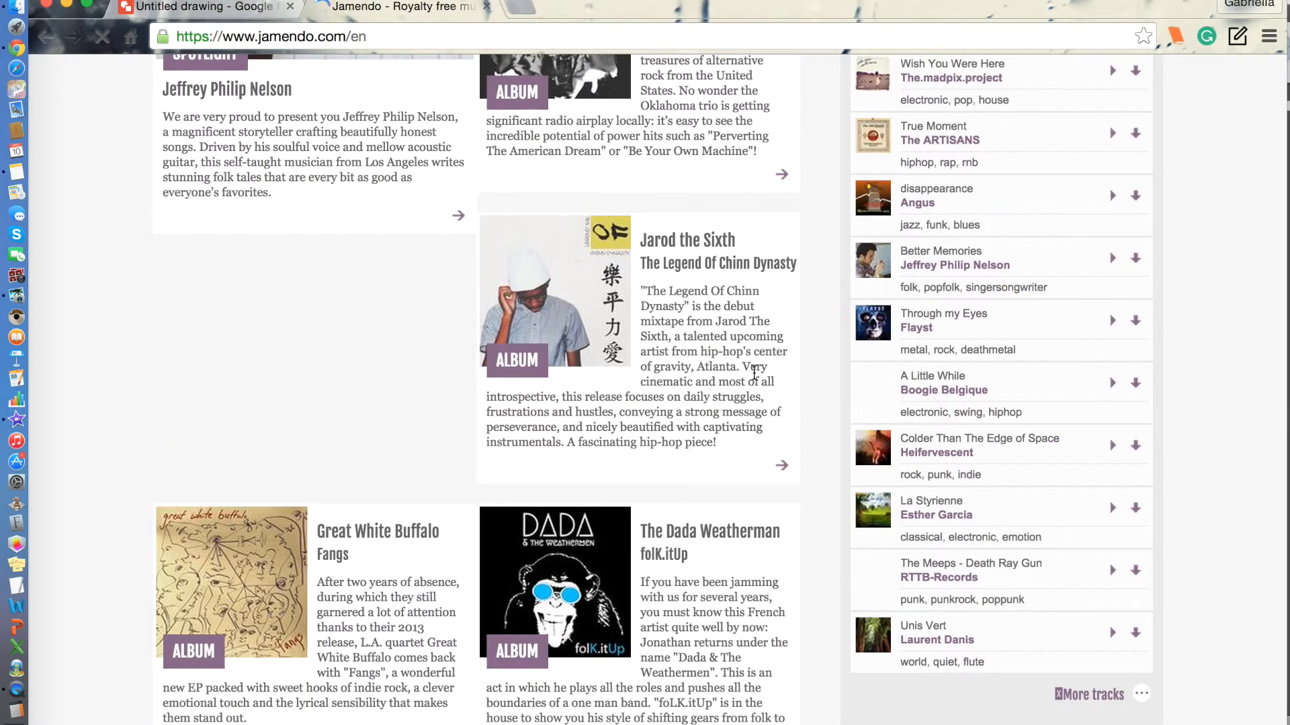
{"action": "scroll", "coordinate": [754, 372], "scroll_direction": "down", "scroll_amount": 15}
{"action": "scroll", "coordinate": [753, 376], "scroll_direction": "up", "scroll_amount": 20}
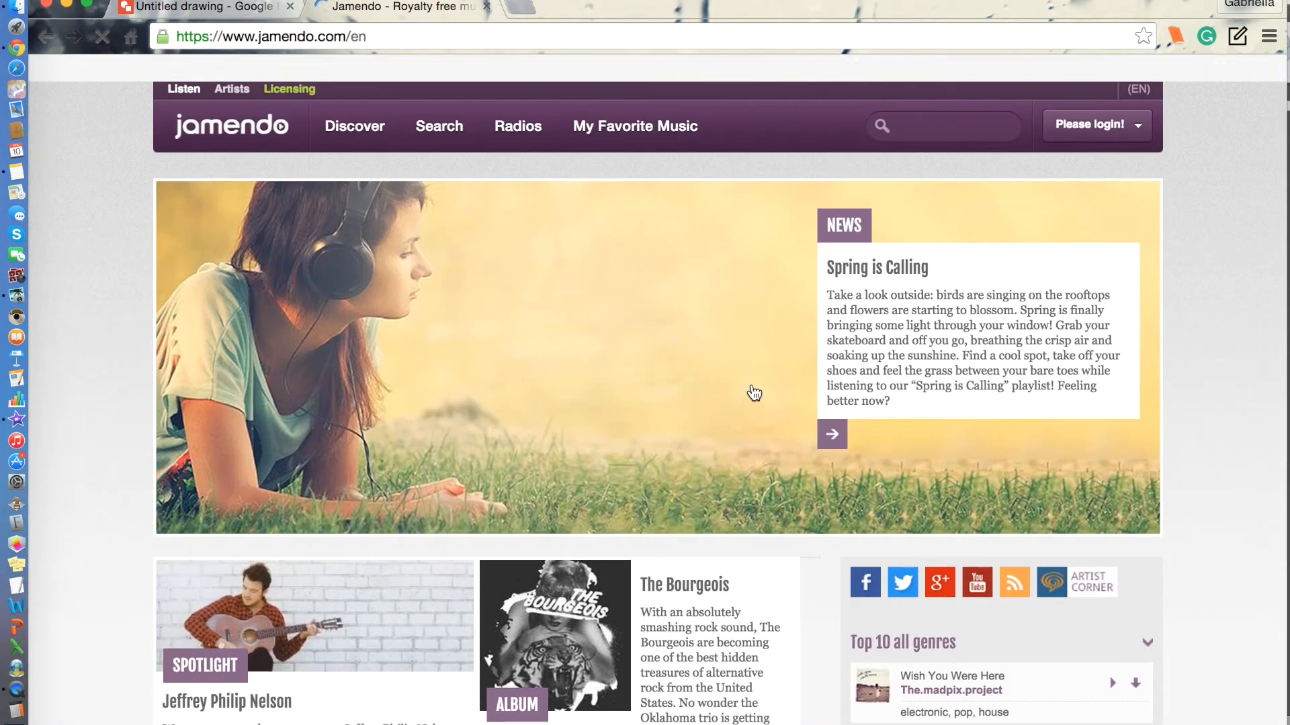
{"action": "scroll", "coordinate": [754, 393], "scroll_direction": "down", "scroll_amount": 3}
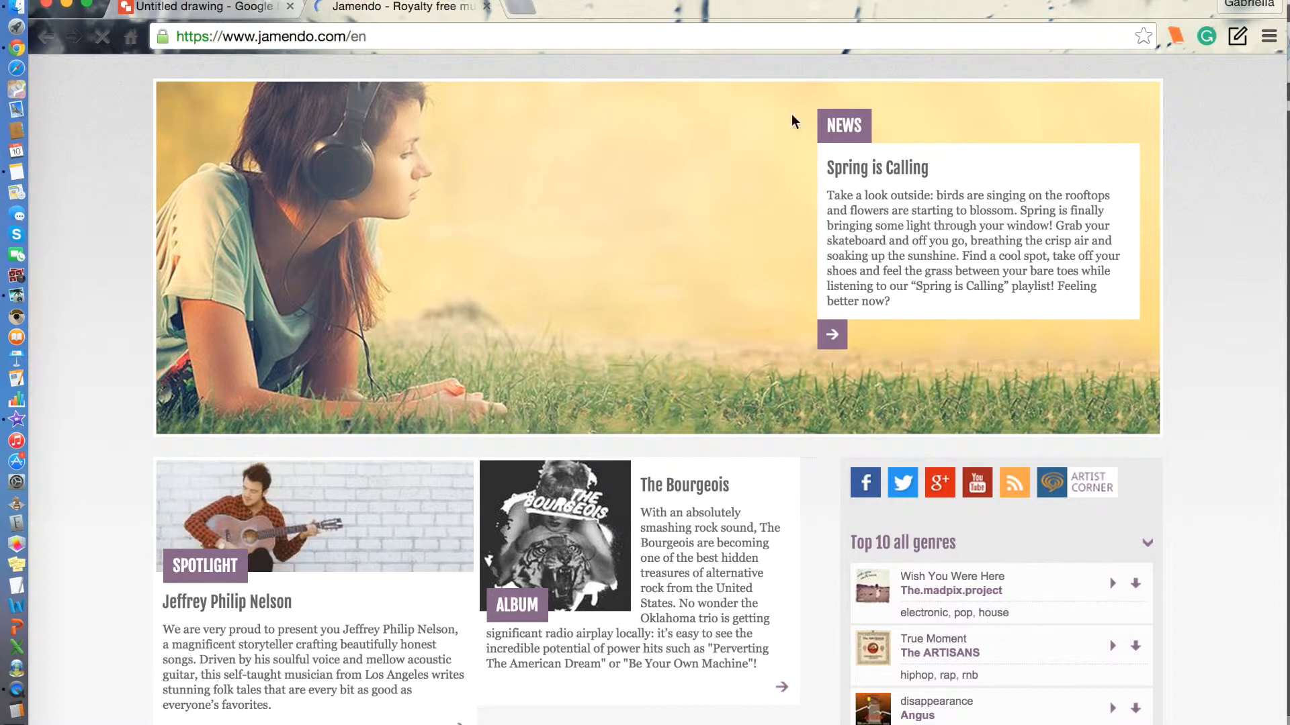
{"action": "scroll", "coordinate": [320, 599], "scroll_direction": "up", "scroll_amount": 3}
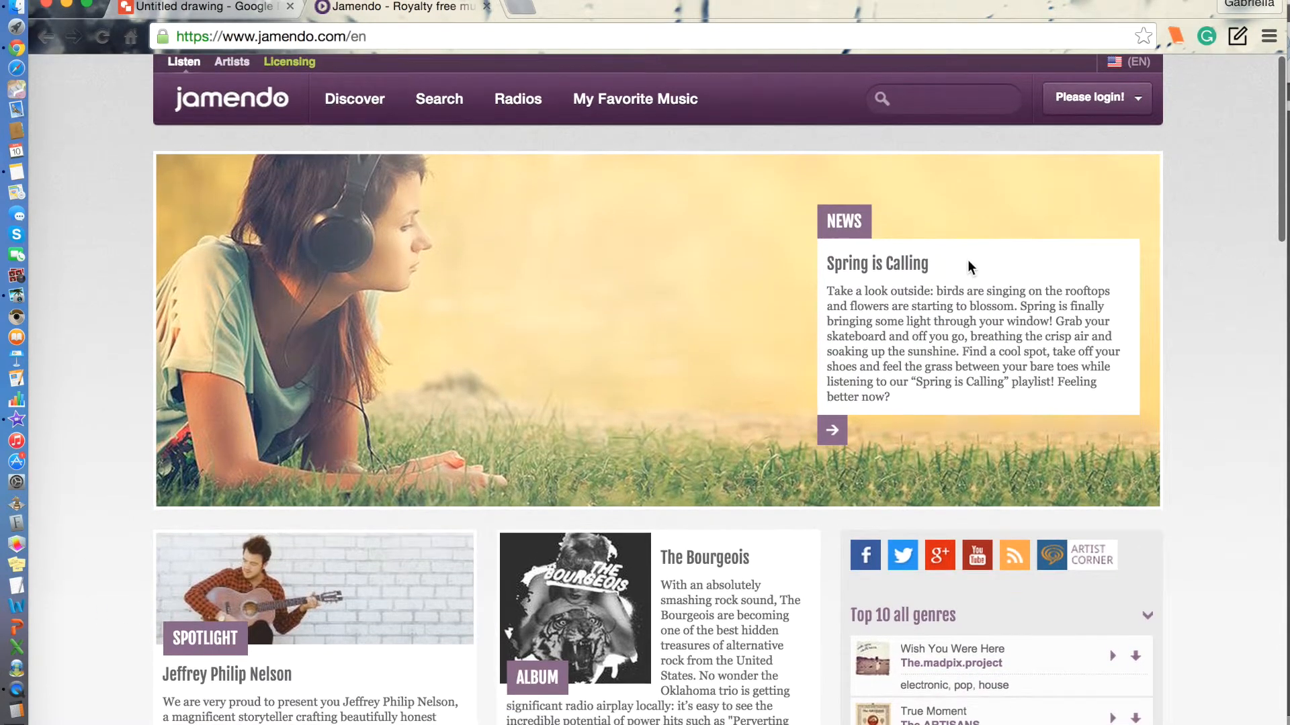
{"action": "left_click", "coordinate": [649, 340]}
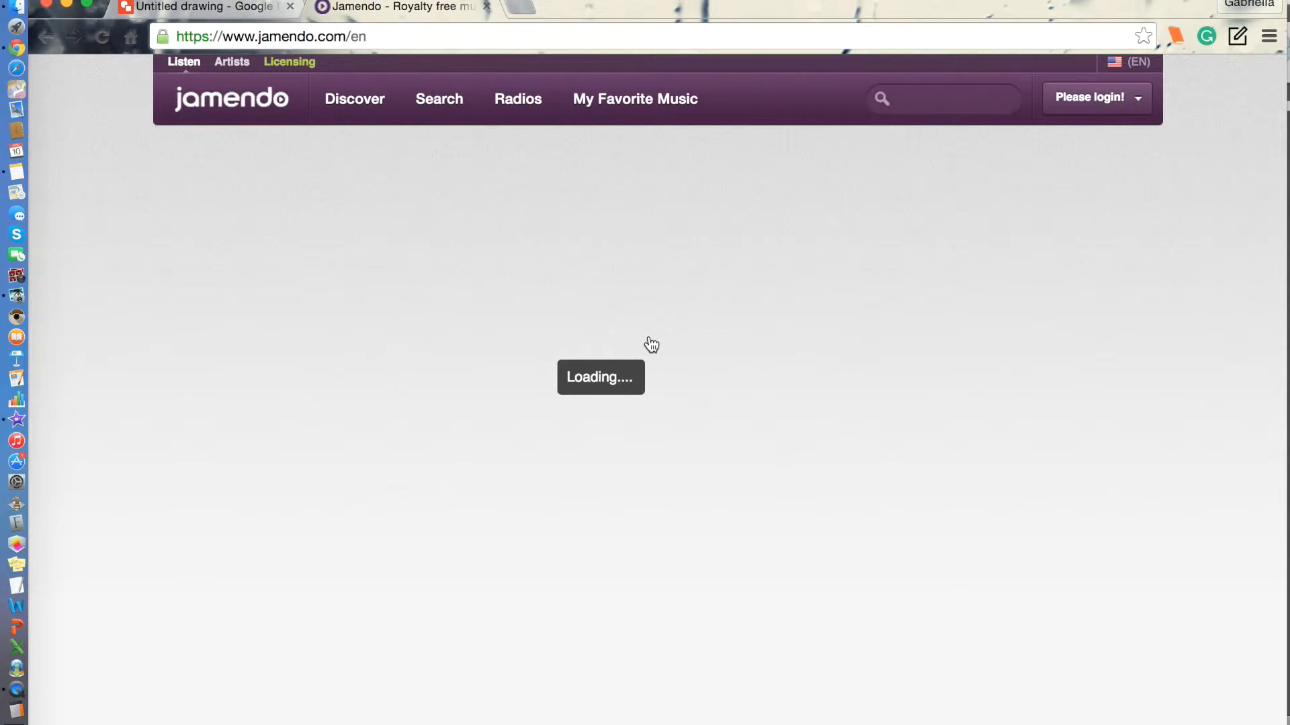
{"action": "scroll", "coordinate": [650, 343], "scroll_direction": "down", "scroll_amount": 5}
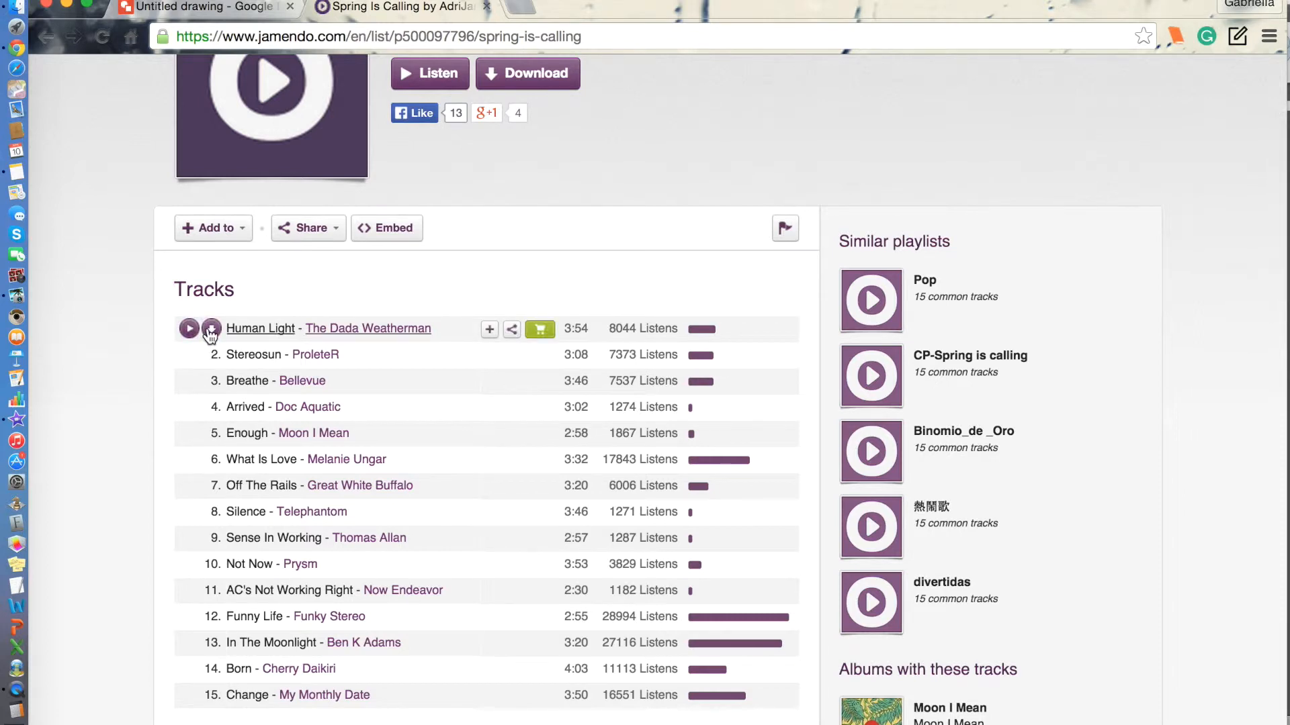
{"action": "left_click", "coordinate": [211, 329]}
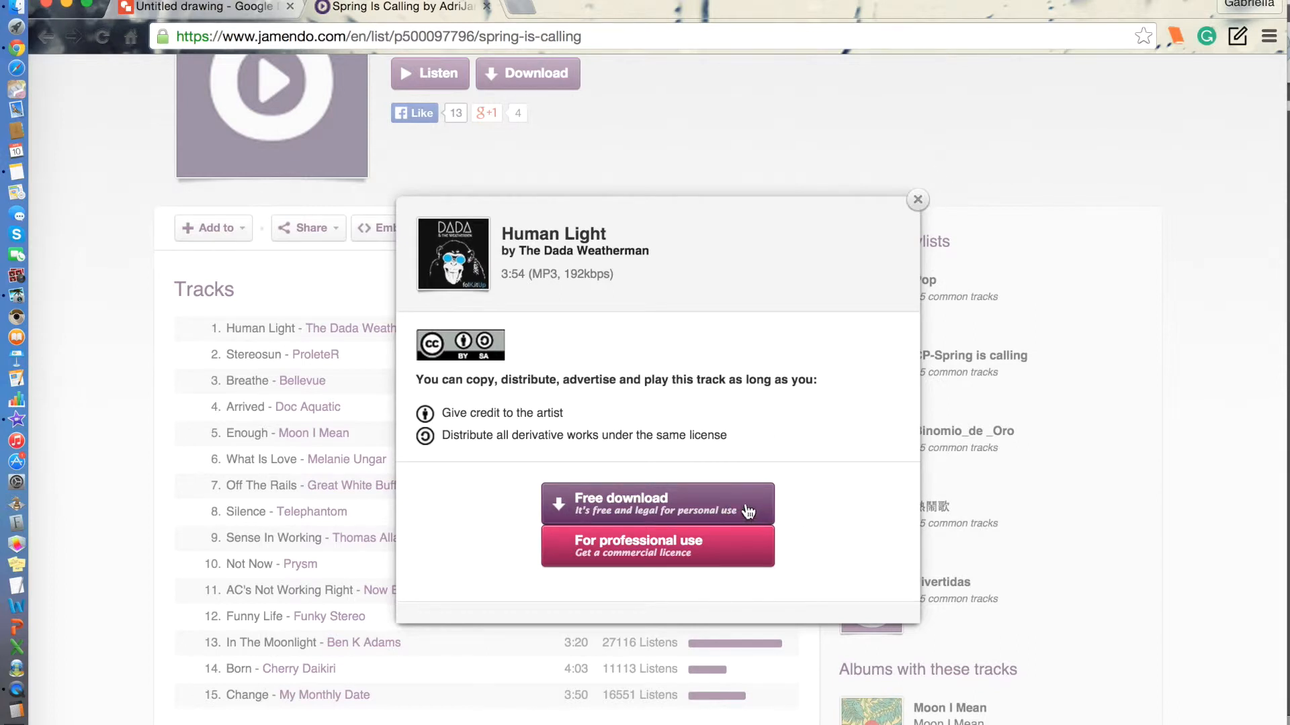
{"action": "left_click", "coordinate": [917, 200]}
{"action": "scroll", "coordinate": [762, 127], "scroll_direction": "up", "scroll_amount": 5}
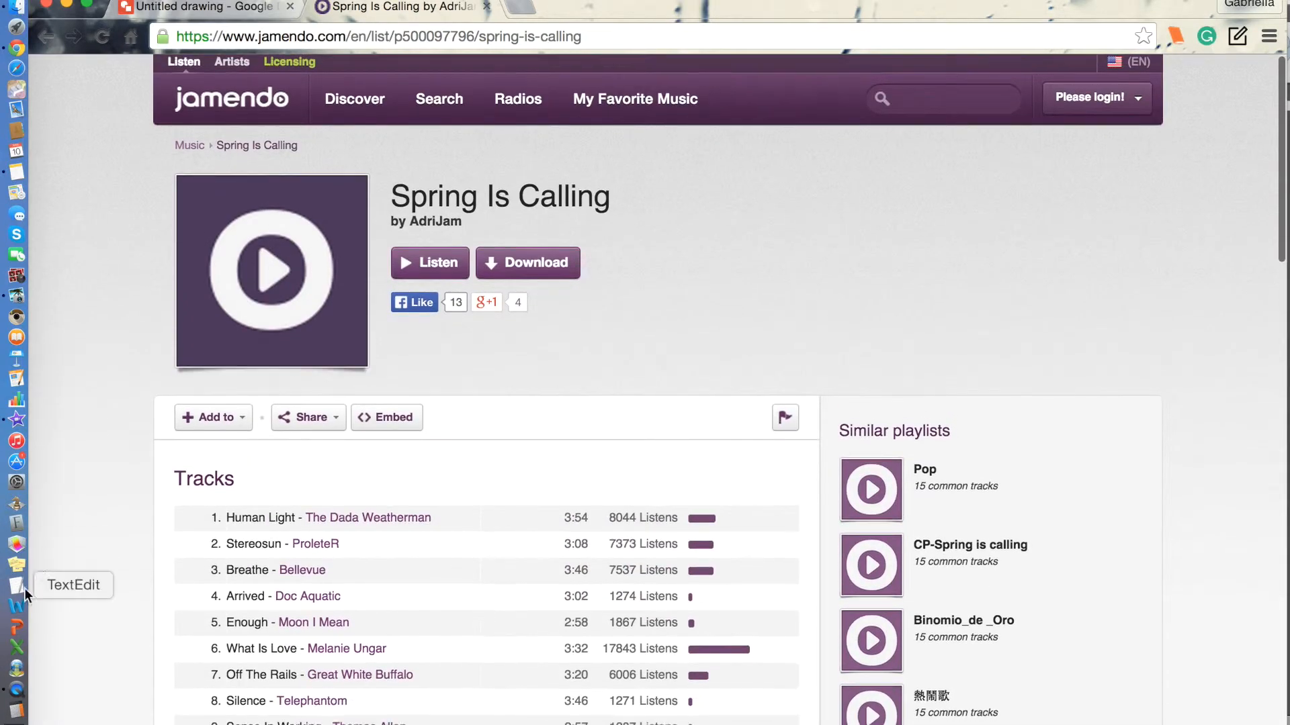
Return to iPhoto and set the slideshow music to the iTunes track 'Some Pig' by Danny Elfman.
{"action": "left_click", "coordinate": [17, 296]}
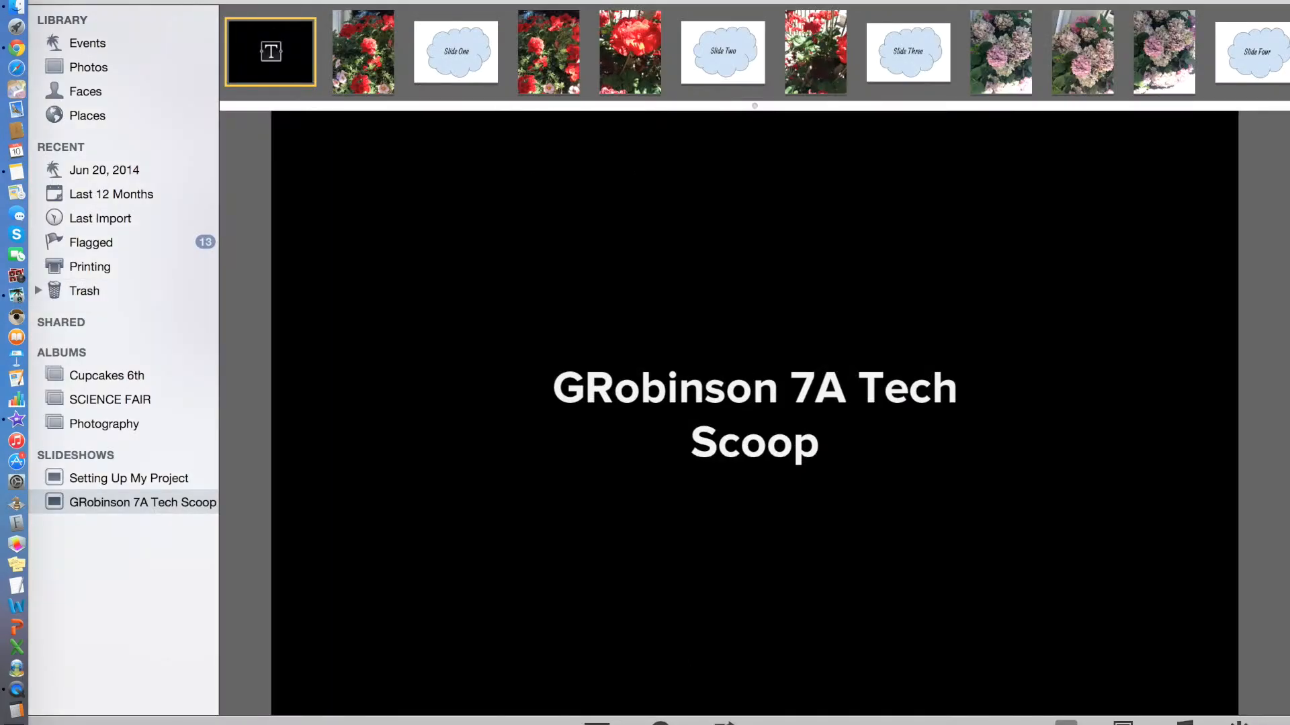
{"action": "left_click", "coordinate": [1185, 722]}
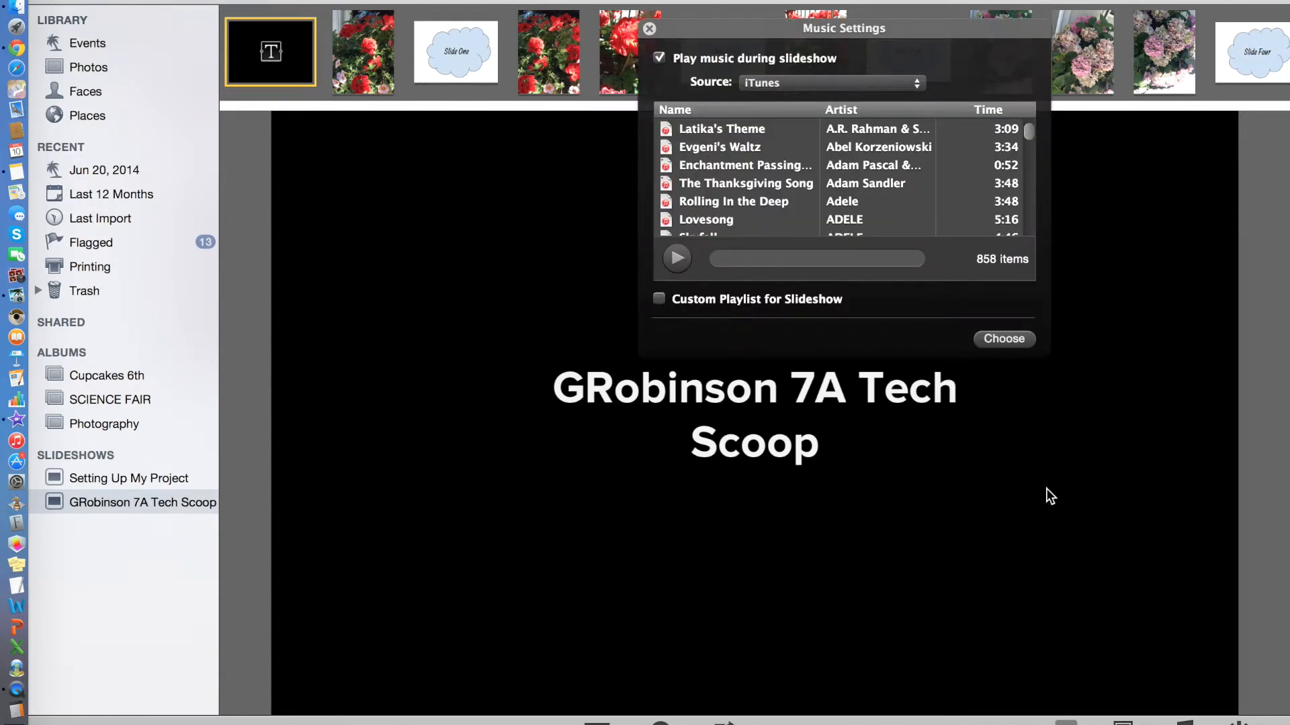
{"action": "left_click", "coordinate": [832, 85]}
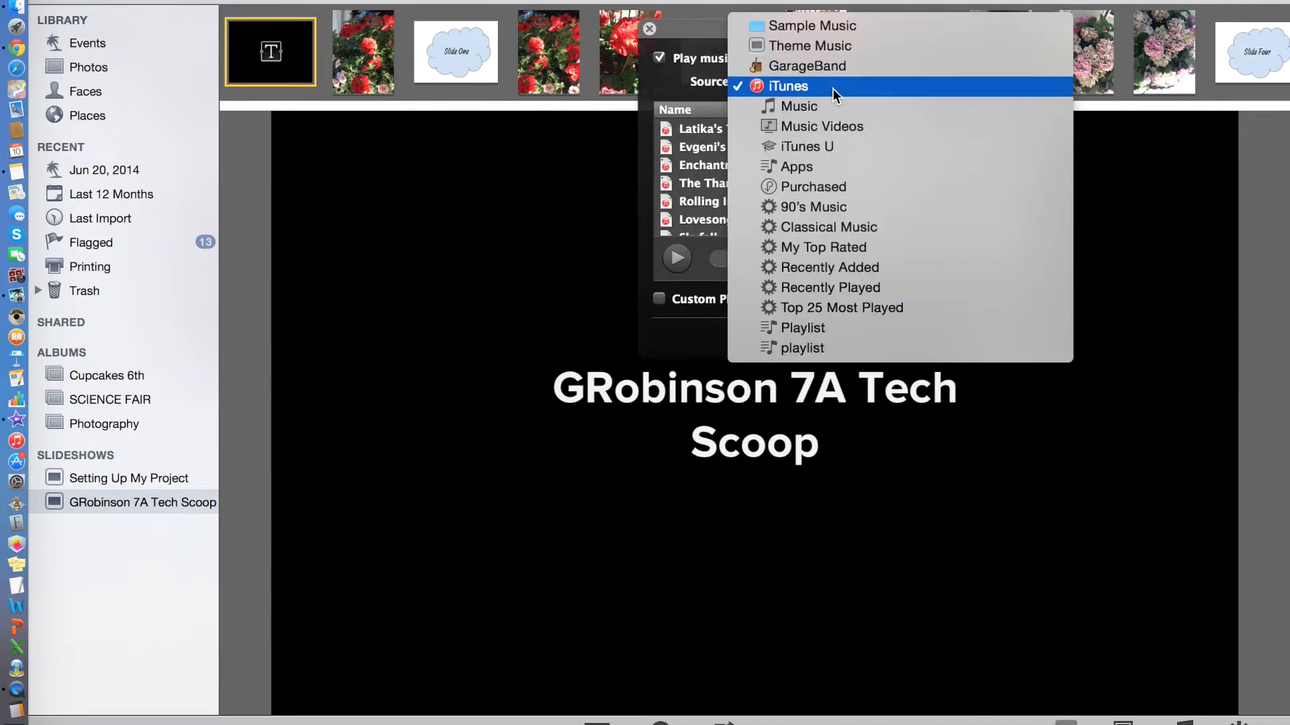
{"action": "left_click", "coordinate": [832, 87]}
{"action": "scroll", "coordinate": [771, 195], "scroll_direction": "down", "scroll_amount": 10}
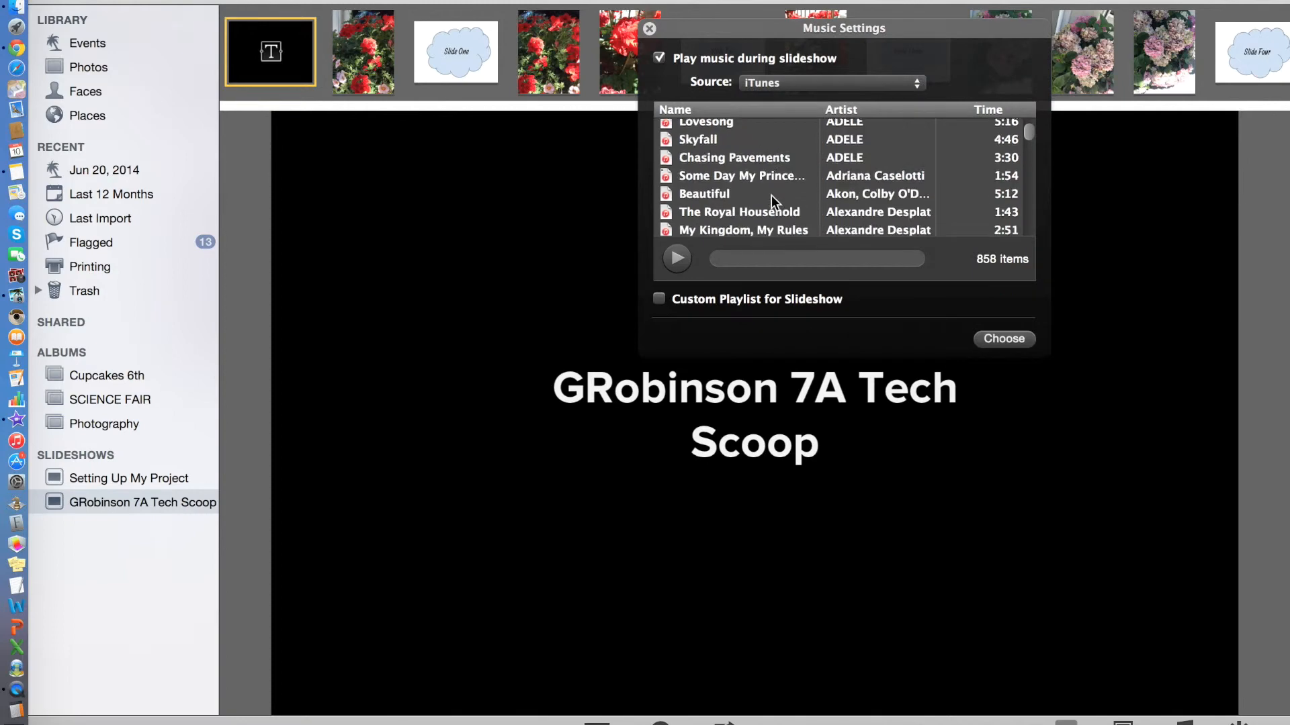
{"action": "scroll", "coordinate": [771, 195], "scroll_direction": "down", "scroll_amount": 20}
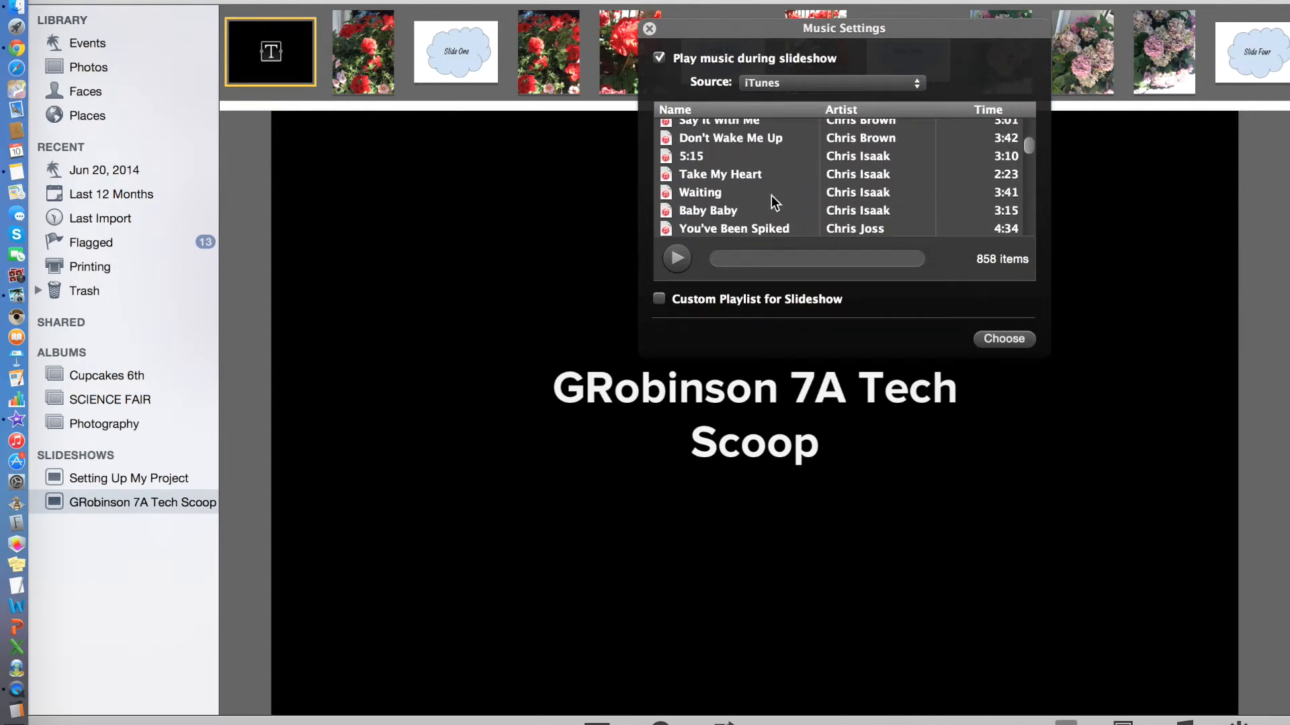
{"action": "scroll", "coordinate": [771, 195], "scroll_direction": "down", "scroll_amount": 15}
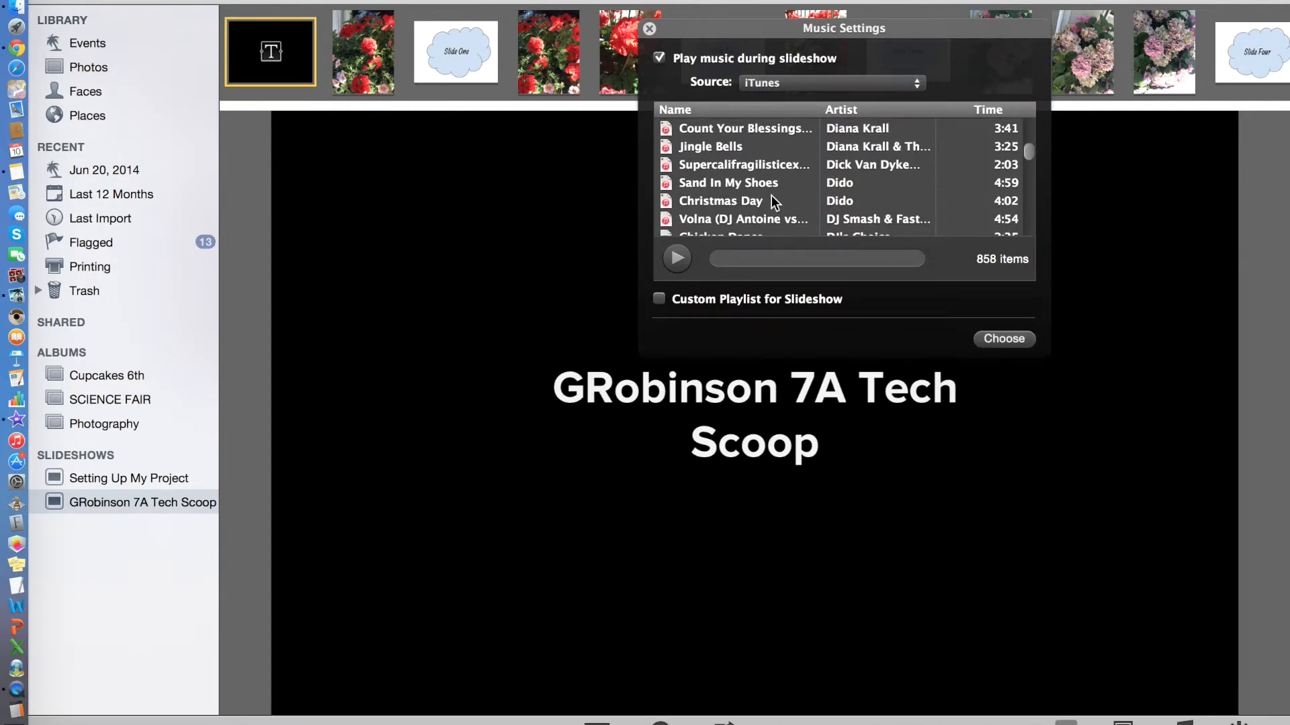
{"action": "scroll", "coordinate": [771, 195], "scroll_direction": "down", "scroll_amount": 4}
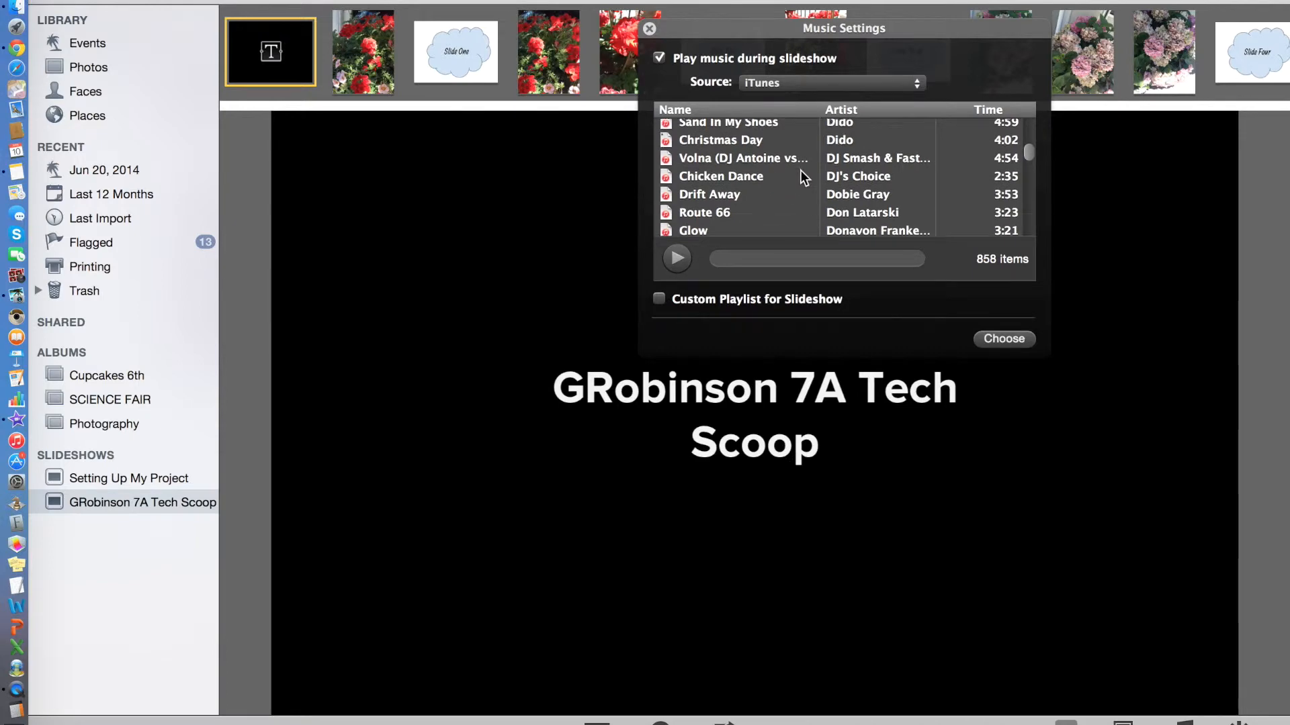
{"action": "scroll", "coordinate": [800, 170], "scroll_direction": "up", "scroll_amount": 15}
{"action": "scroll", "coordinate": [800, 171], "scroll_direction": "up", "scroll_amount": 5}
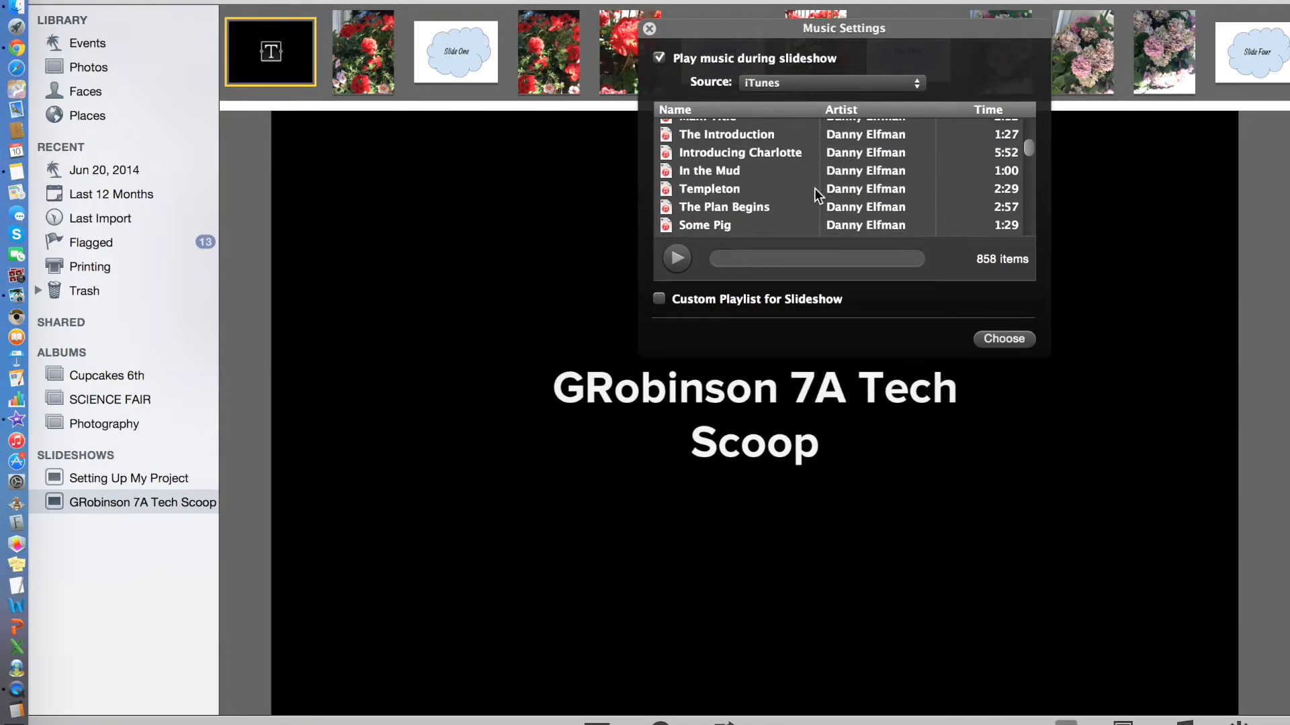
{"action": "left_click", "coordinate": [820, 221]}
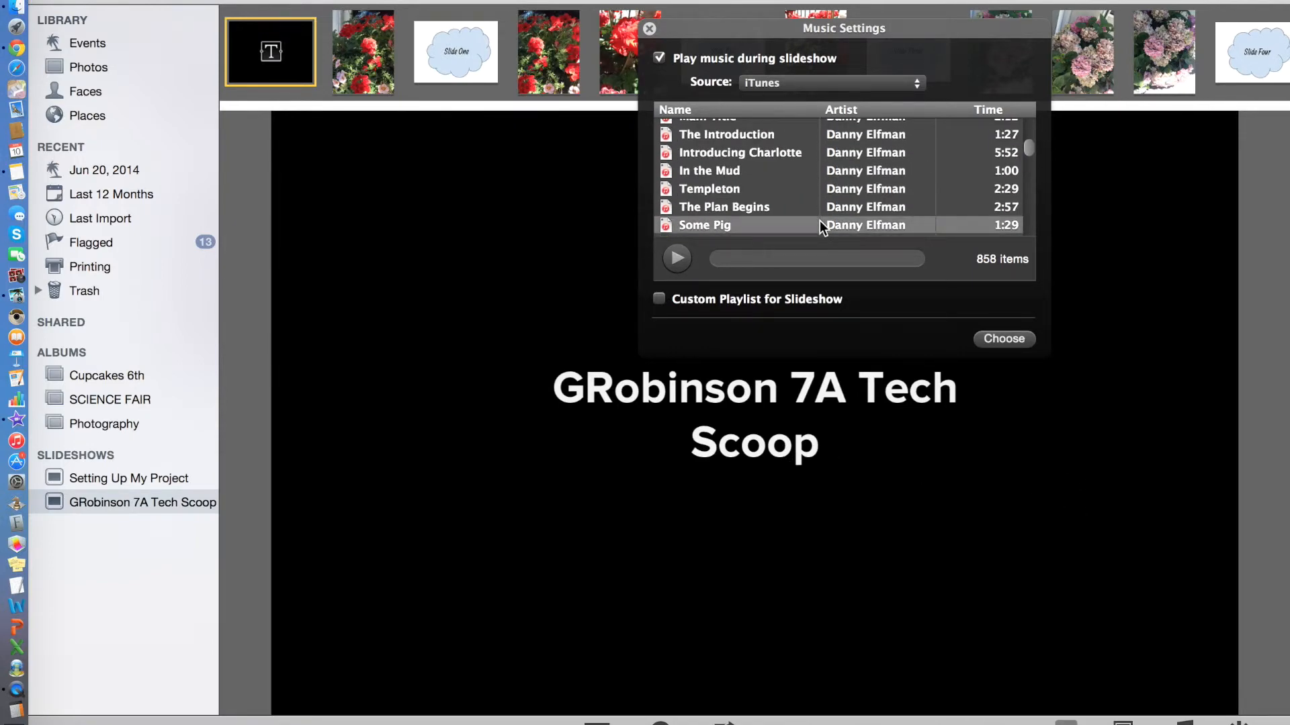
{"action": "left_click", "coordinate": [979, 337]}
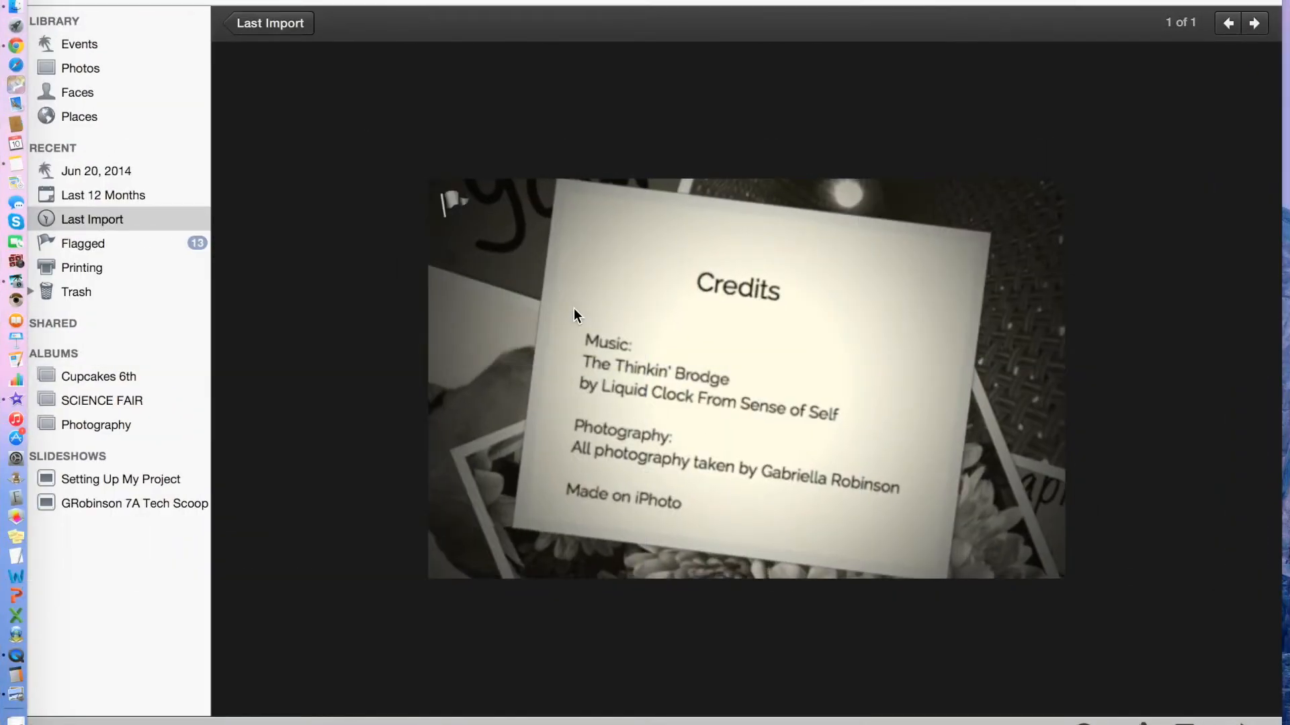
{"action": "left_click", "coordinate": [294, 26]}
{"action": "left_click_drag", "start_coordinate": [311, 122], "coordinate": [122, 503]}
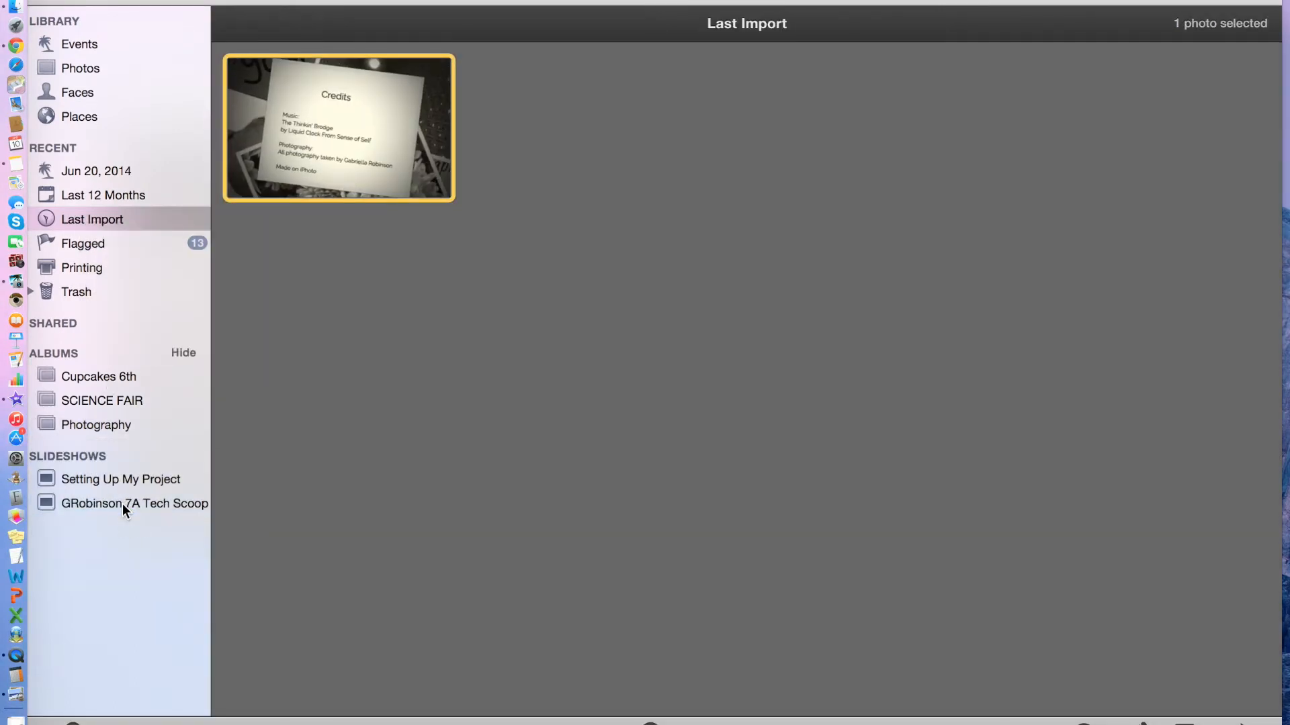
{"action": "left_click", "coordinate": [122, 504]}
{"action": "scroll", "coordinate": [1051, 35], "scroll_direction": "right", "scroll_amount": 5}
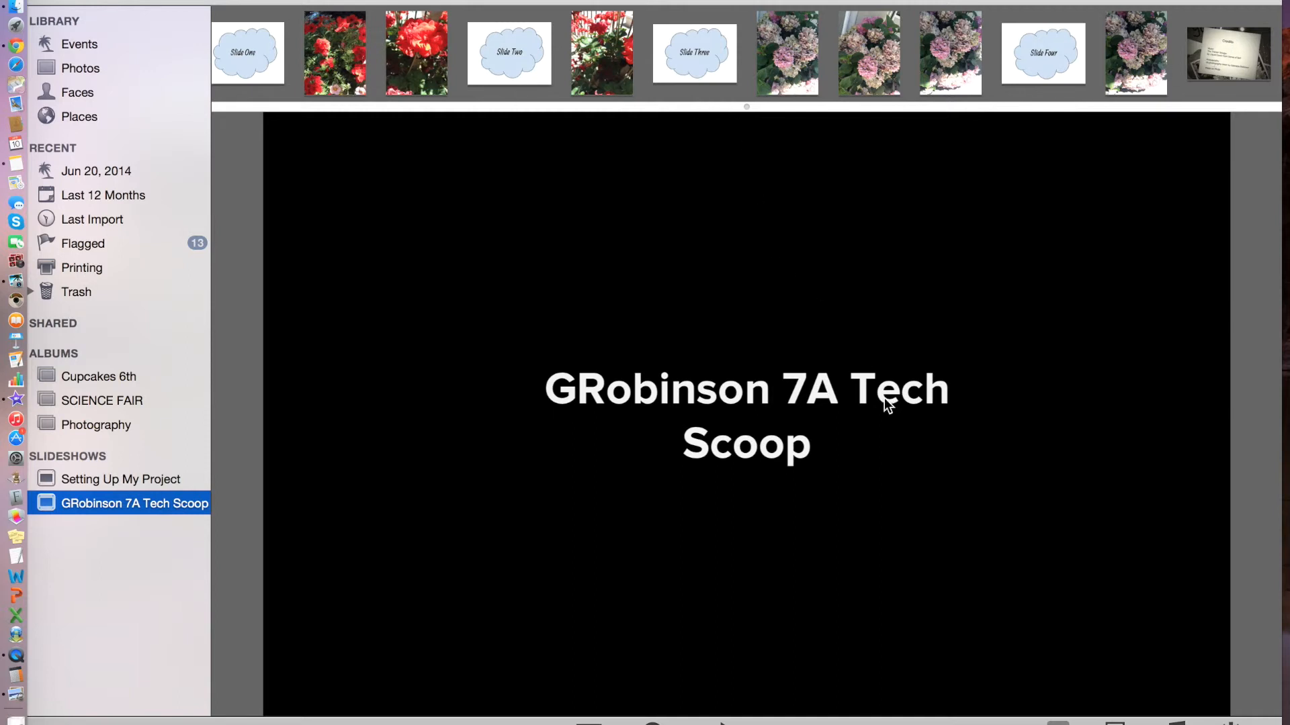
{"action": "scroll", "coordinate": [640, 88], "scroll_direction": "left", "scroll_amount": 5}
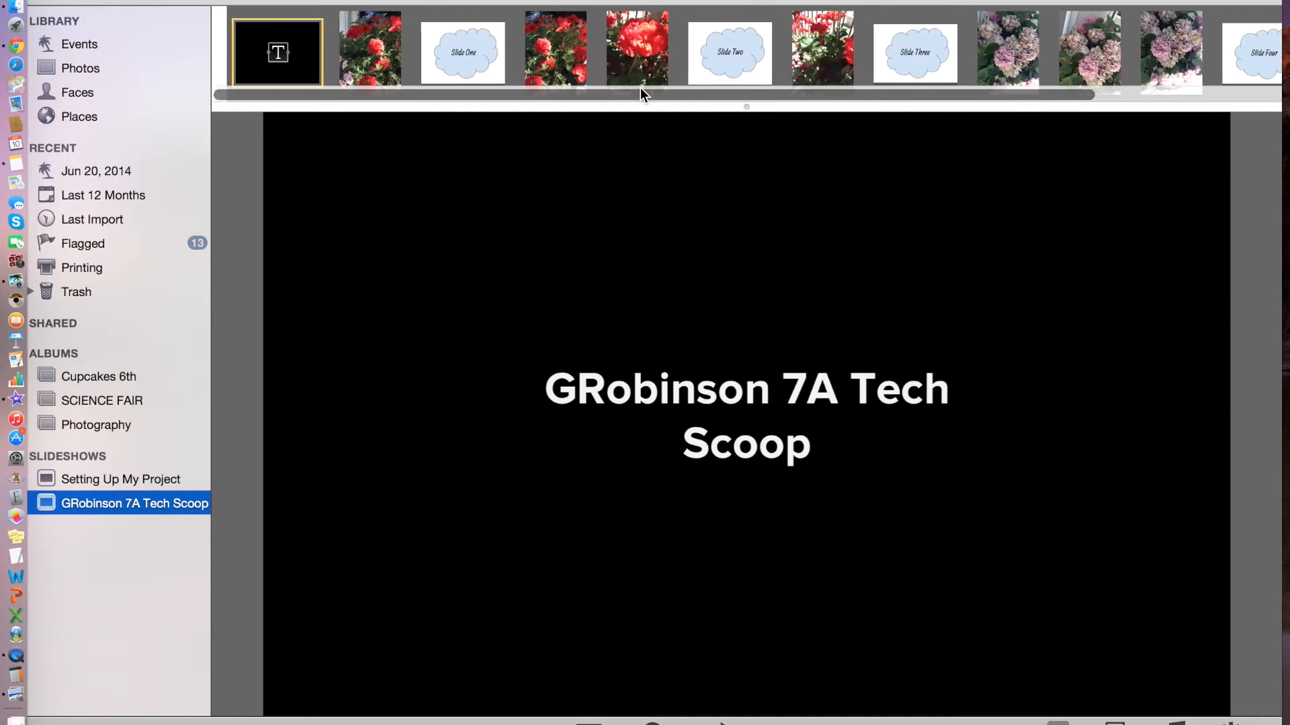
{"action": "scroll", "coordinate": [639, 87], "scroll_direction": "right", "scroll_amount": 4}
{"action": "scroll", "coordinate": [640, 87], "scroll_direction": "left", "scroll_amount": 5}
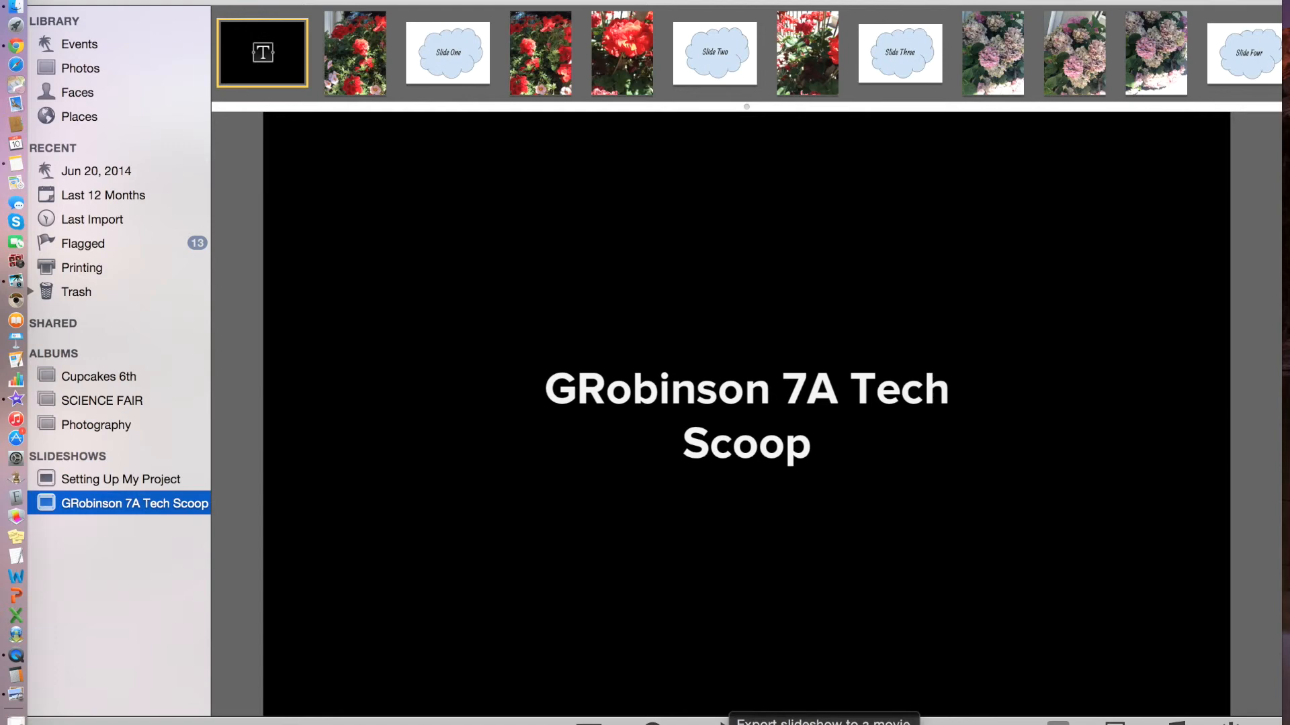
{"action": "left_click", "coordinate": [726, 723]}
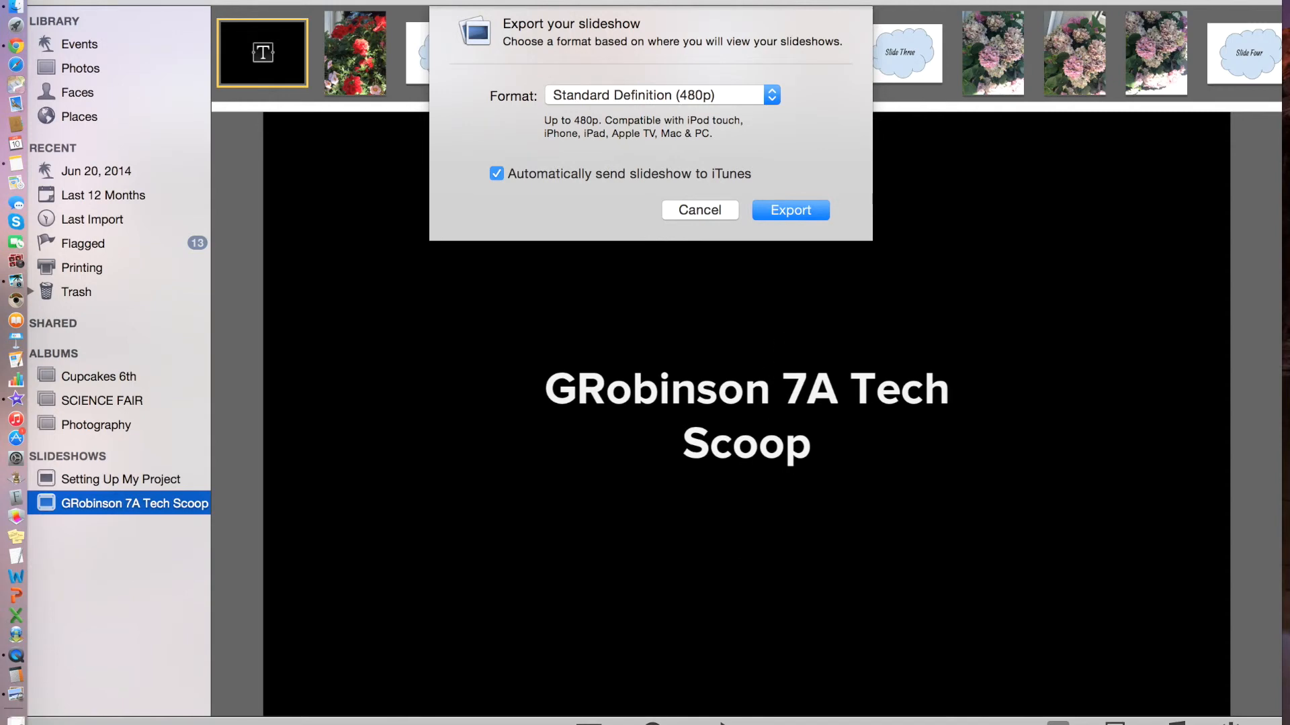
{"action": "left_click", "coordinate": [630, 96]}
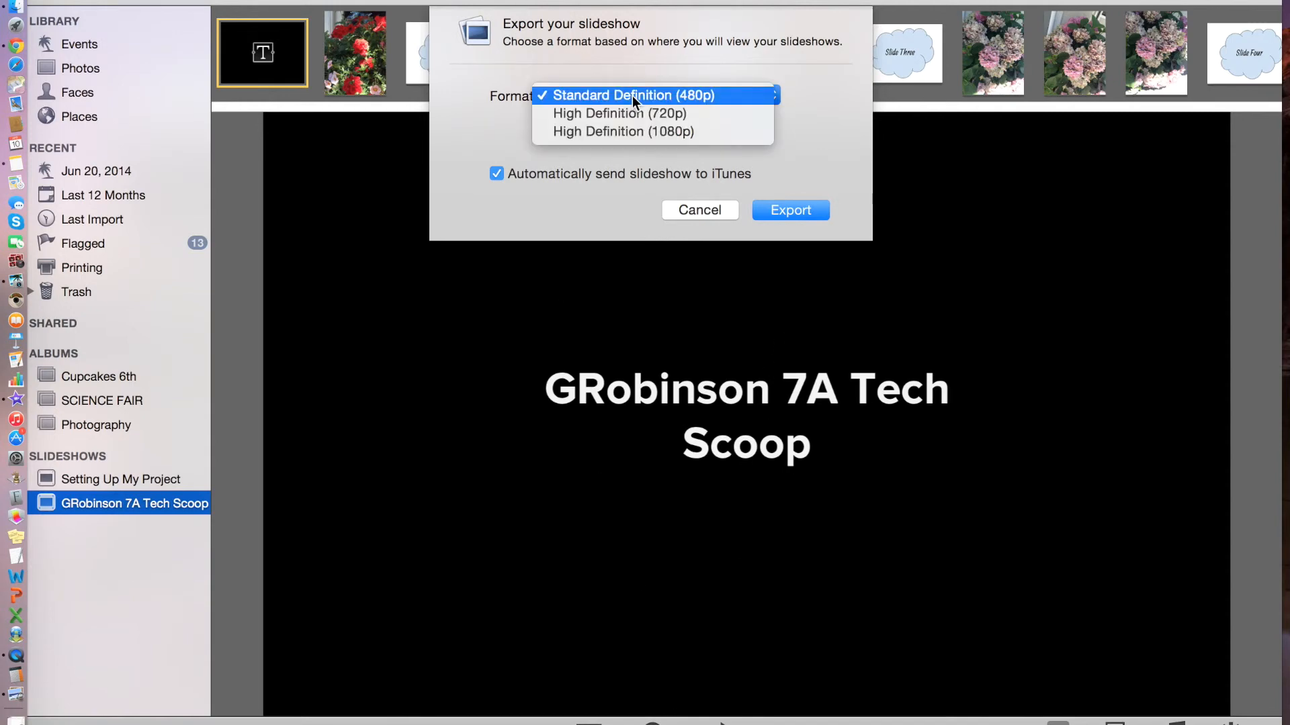
{"action": "left_click", "coordinate": [632, 96]}
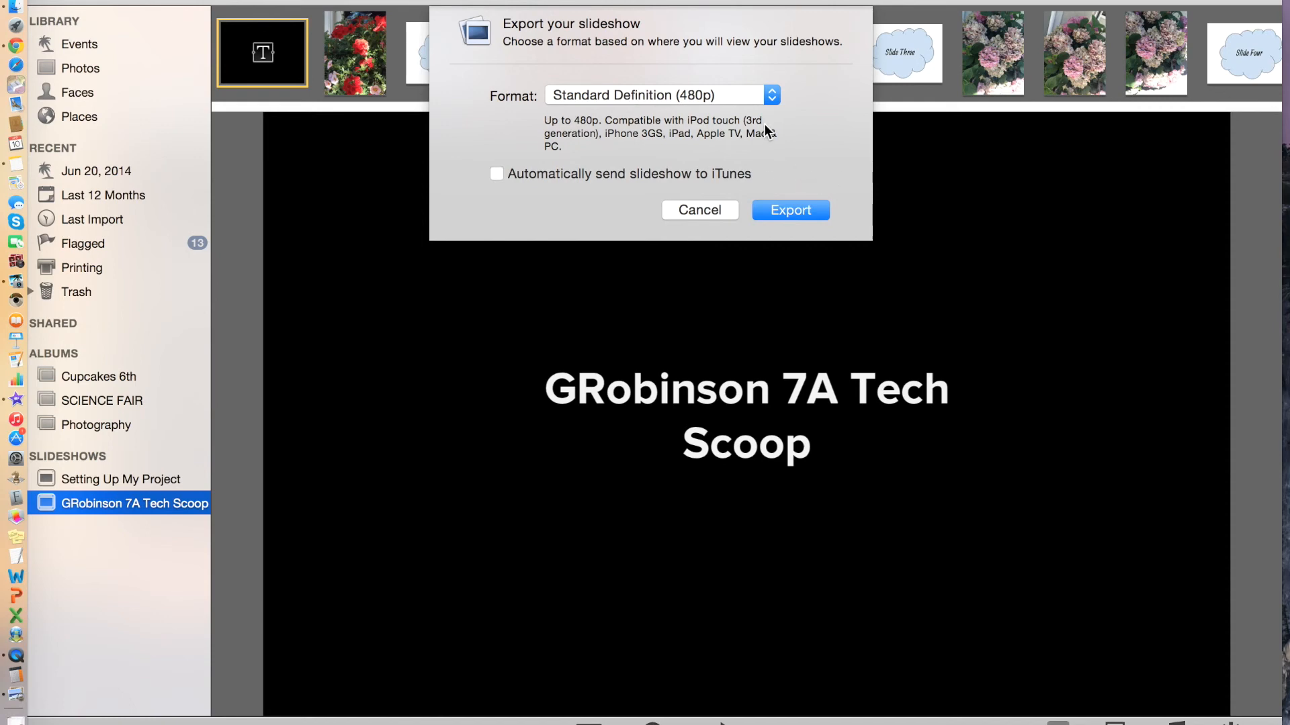
{"action": "left_click", "coordinate": [737, 92]}
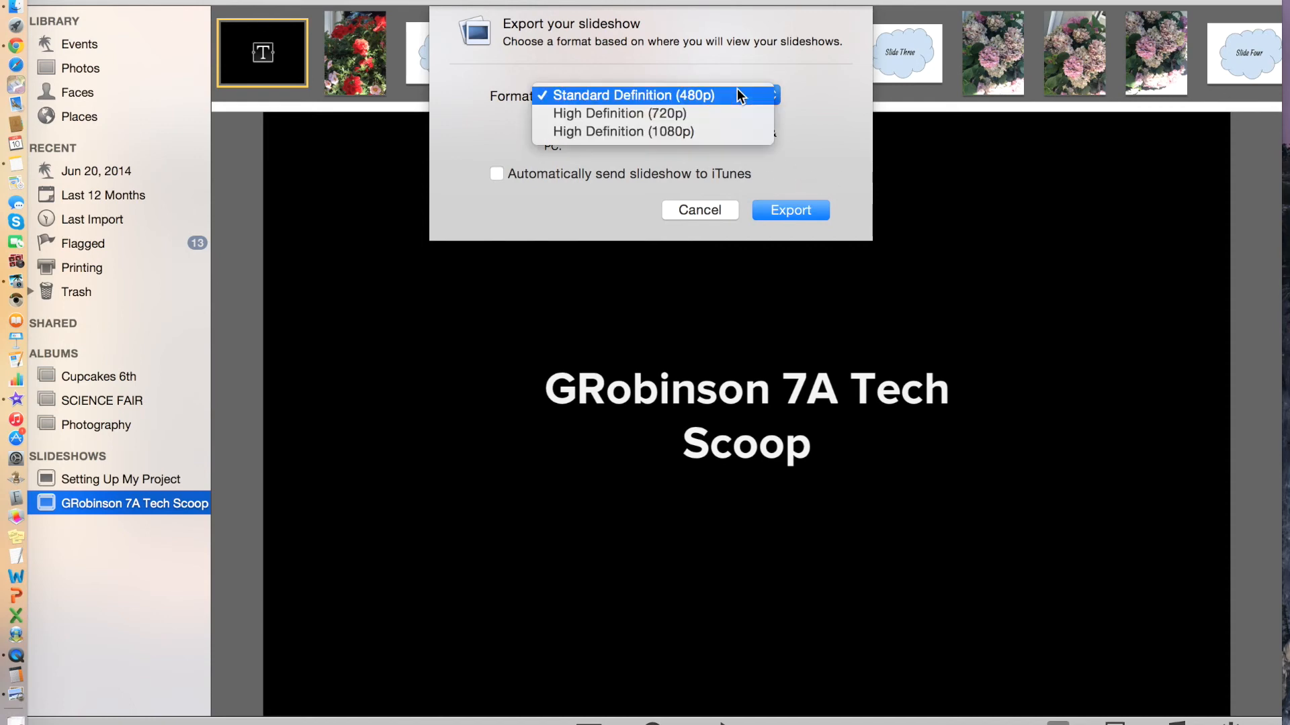
{"action": "left_click", "coordinate": [808, 97]}
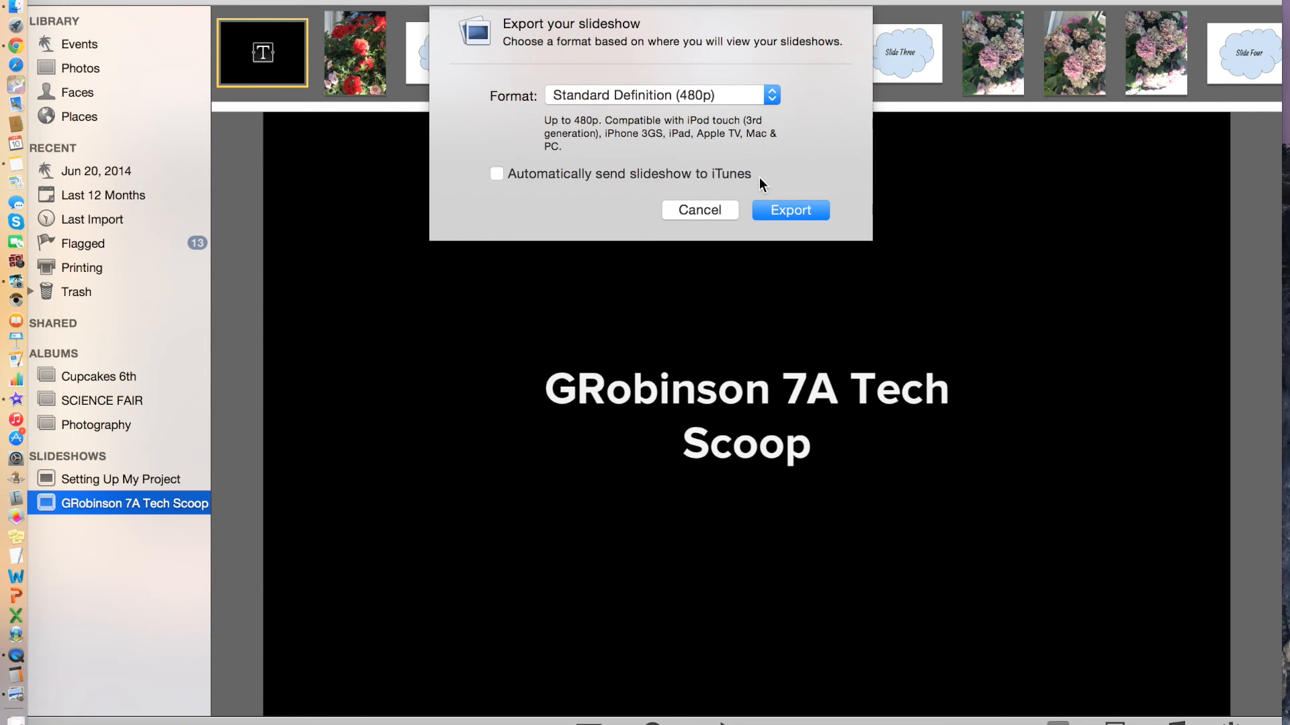
{"action": "left_click", "coordinate": [733, 210]}
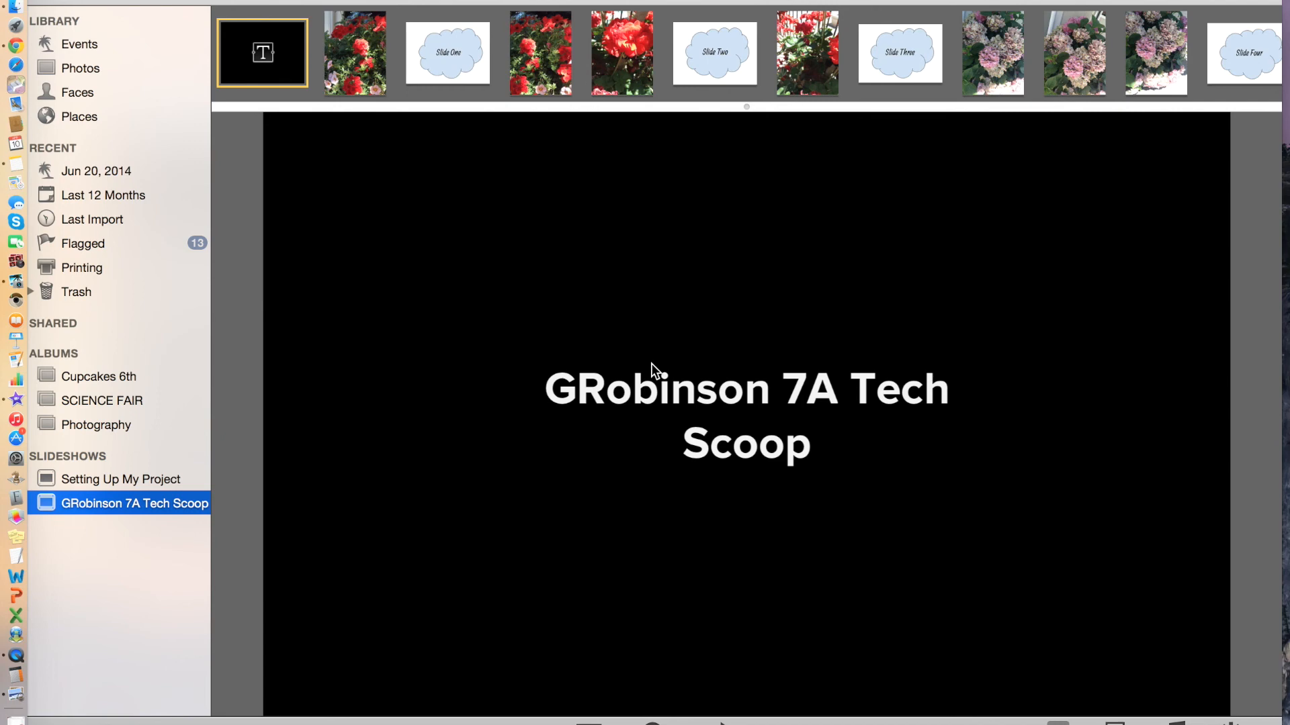